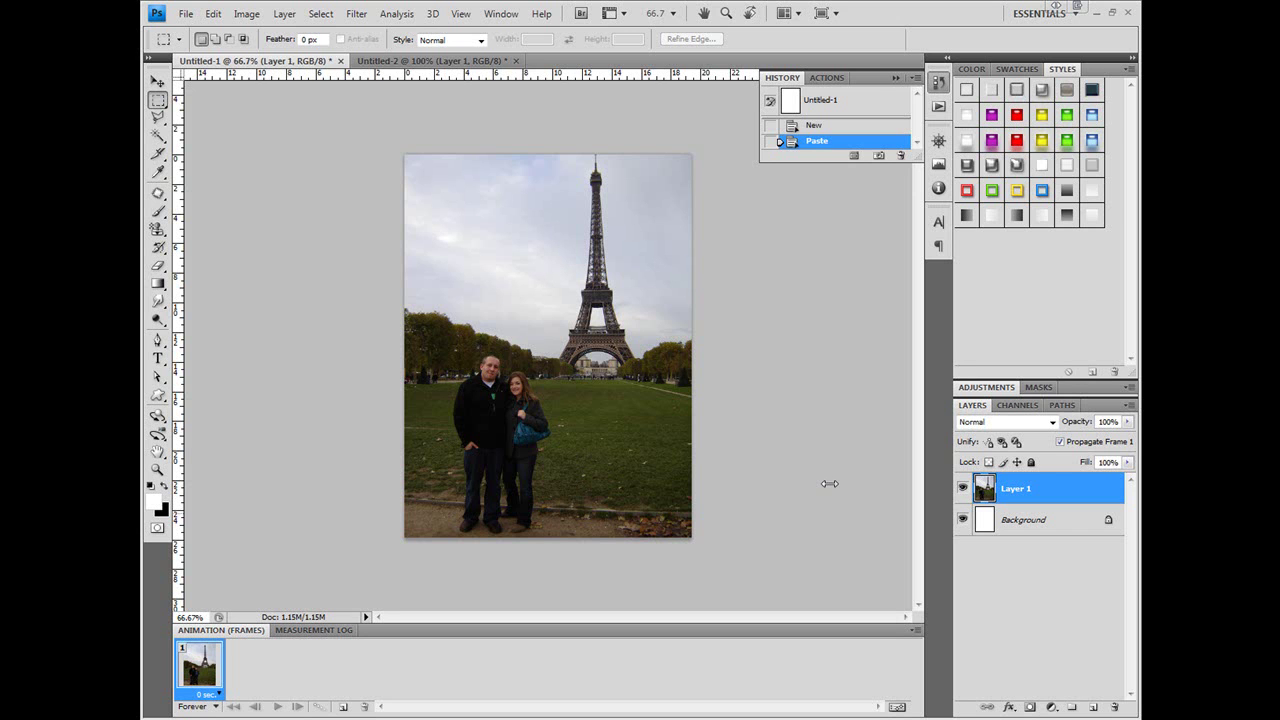
Look over the Eiffel Tower and Statue of Liberty photos in the two open documents, viewing the couple up close.
left_click(157, 81)
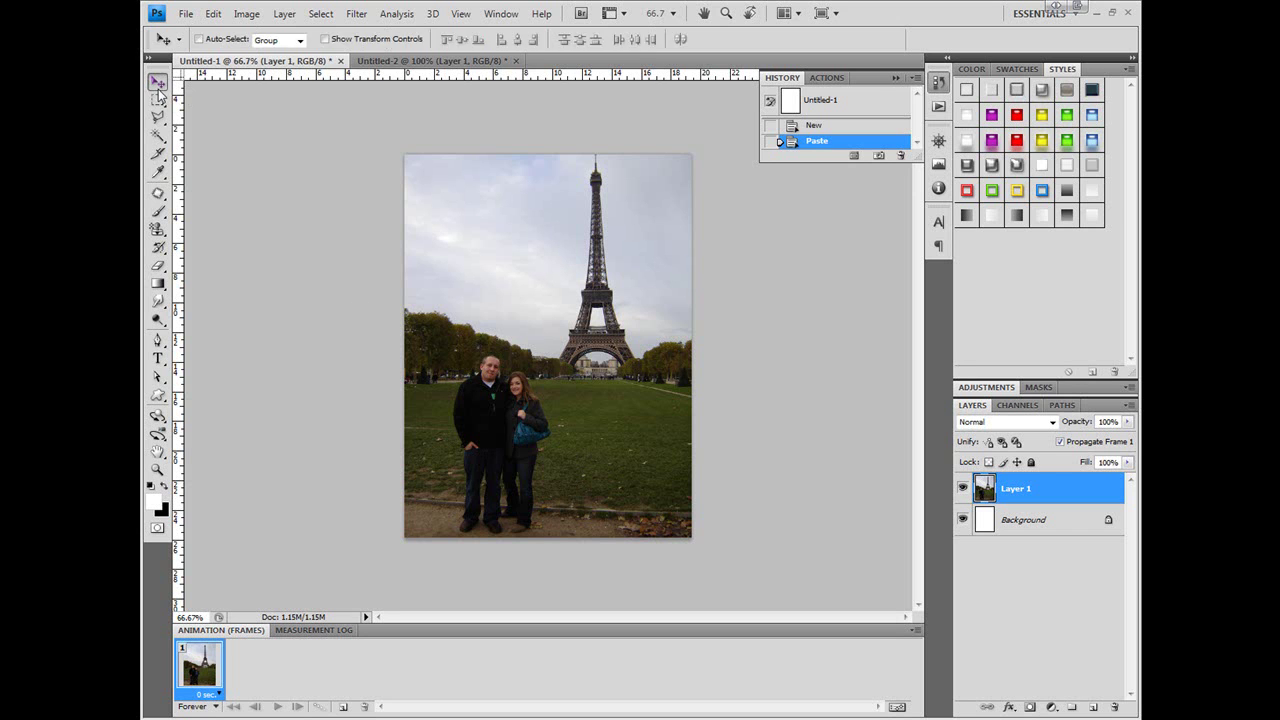
left_click(157, 100)
left_click(230, 97)
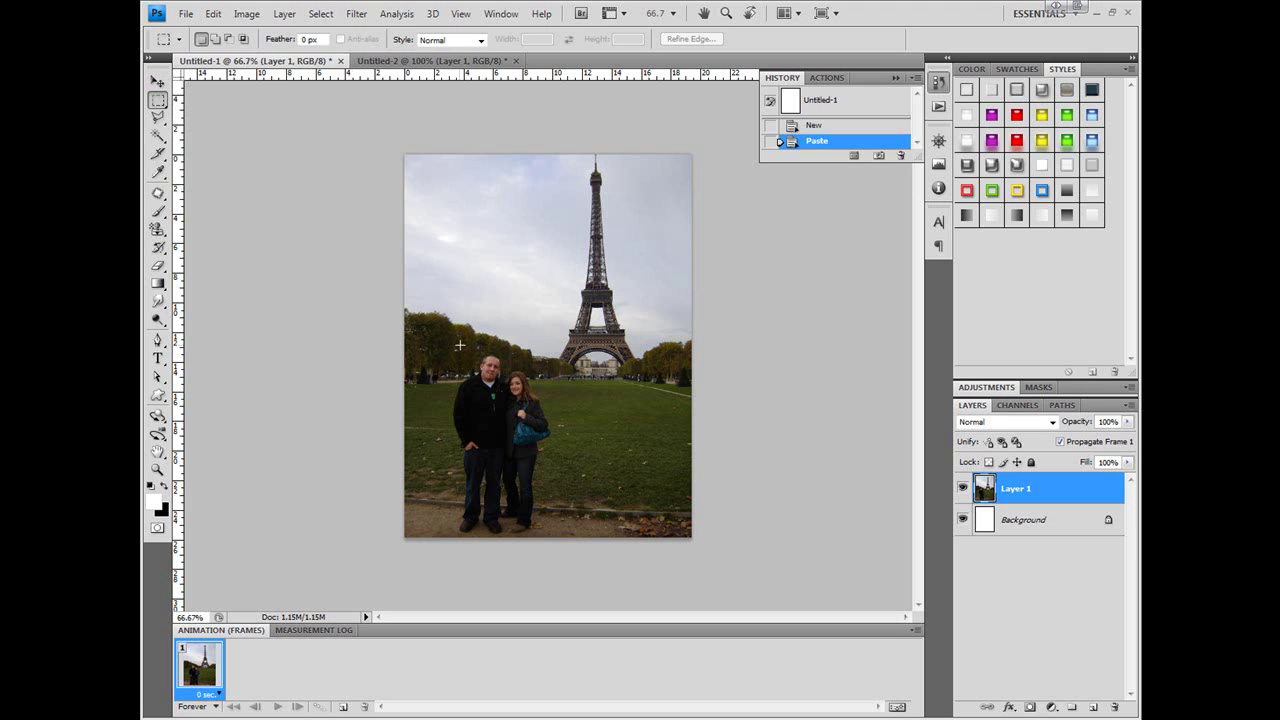
left_click(382, 61)
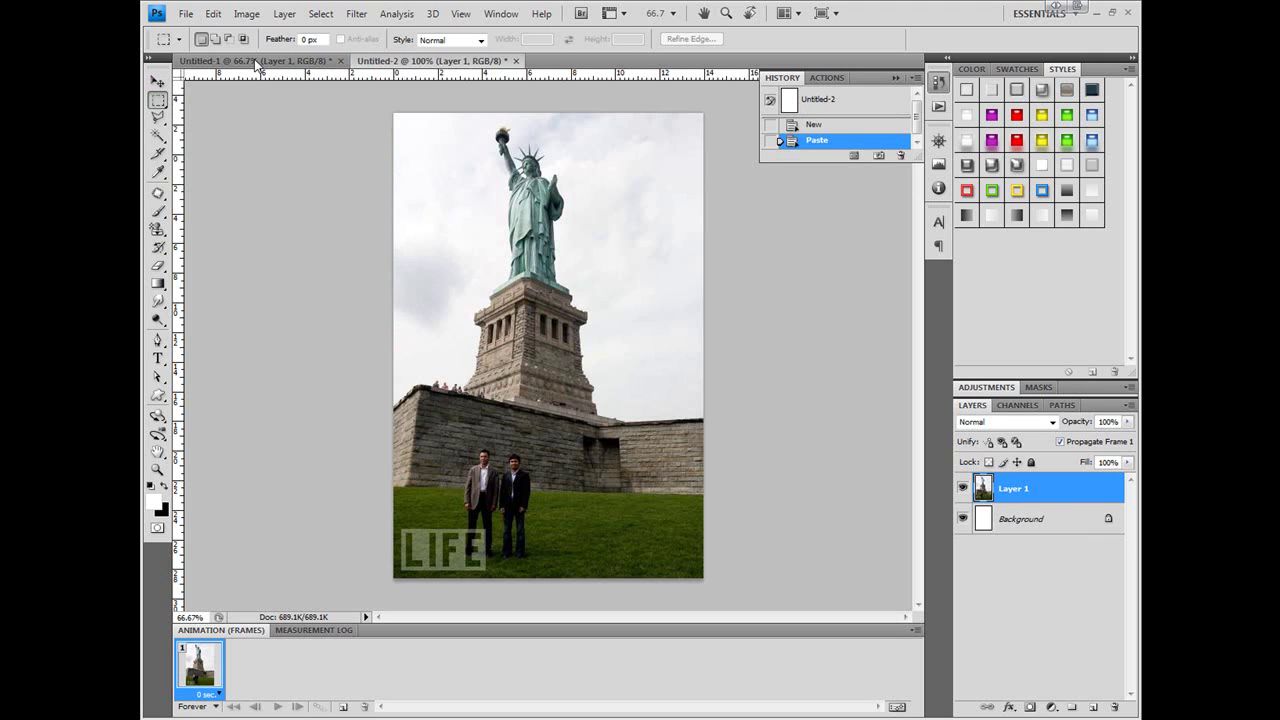
left_click(253, 61)
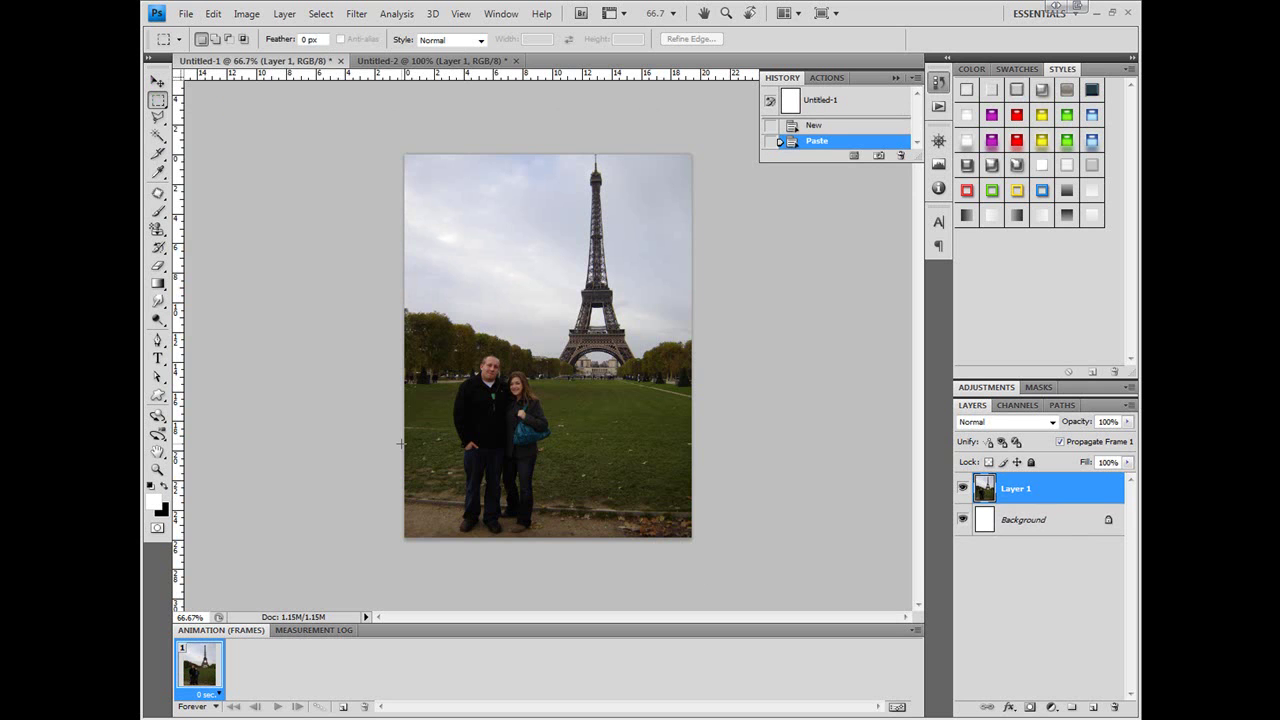
key("ctrl+plus")
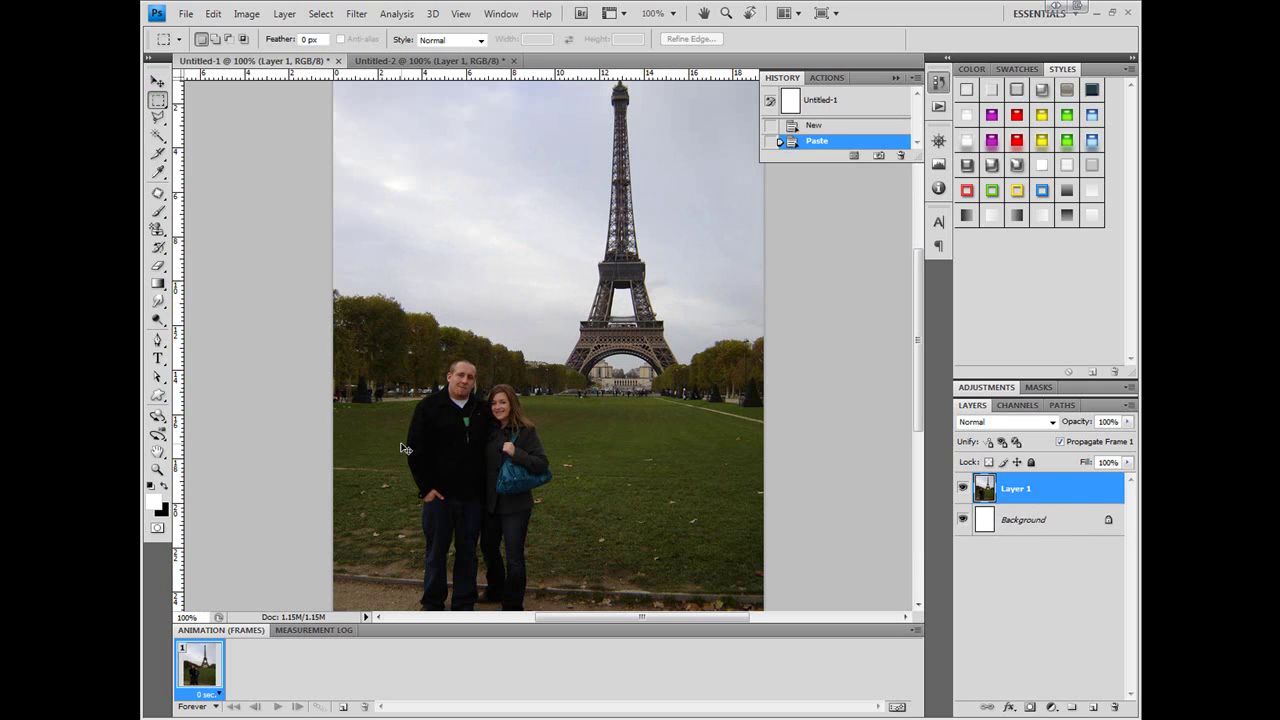
key("ctrl+minus")
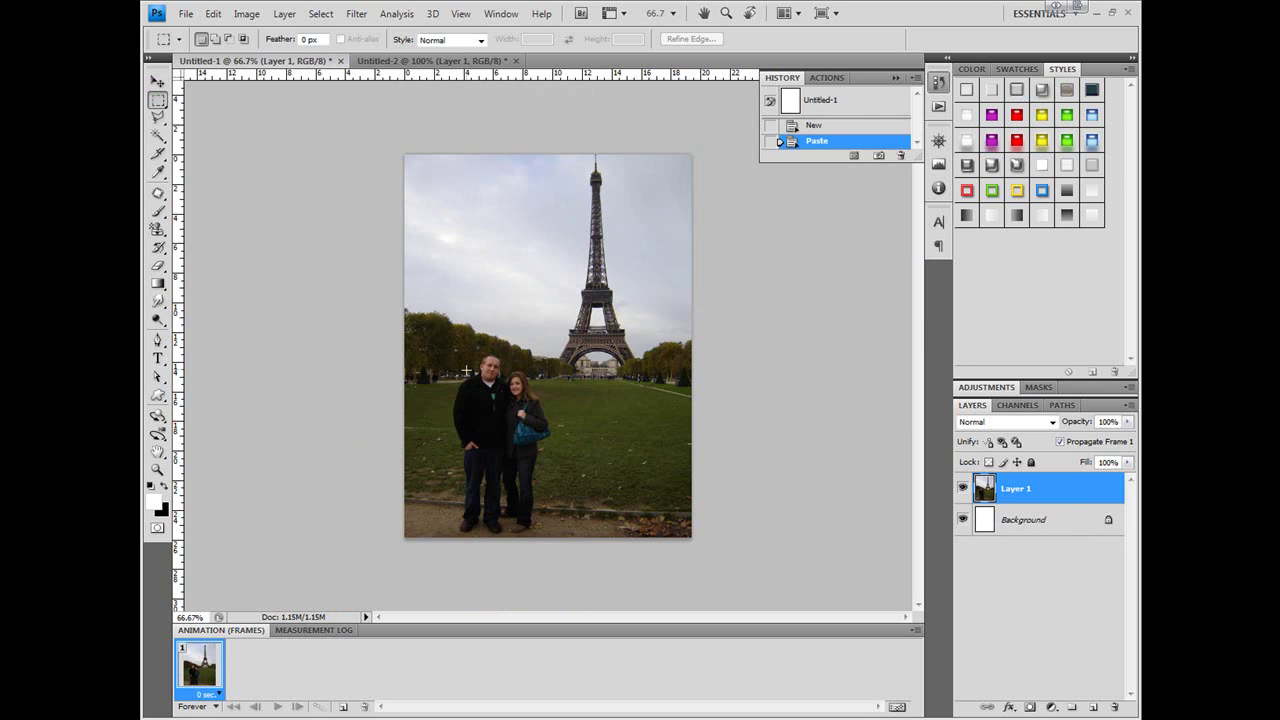
Try rectangular marquee selections around the people in both photos, clear them, and compare the two documents again.
left_click_drag(509, 443, 571, 543)
left_click(530, 298)
left_click(432, 61)
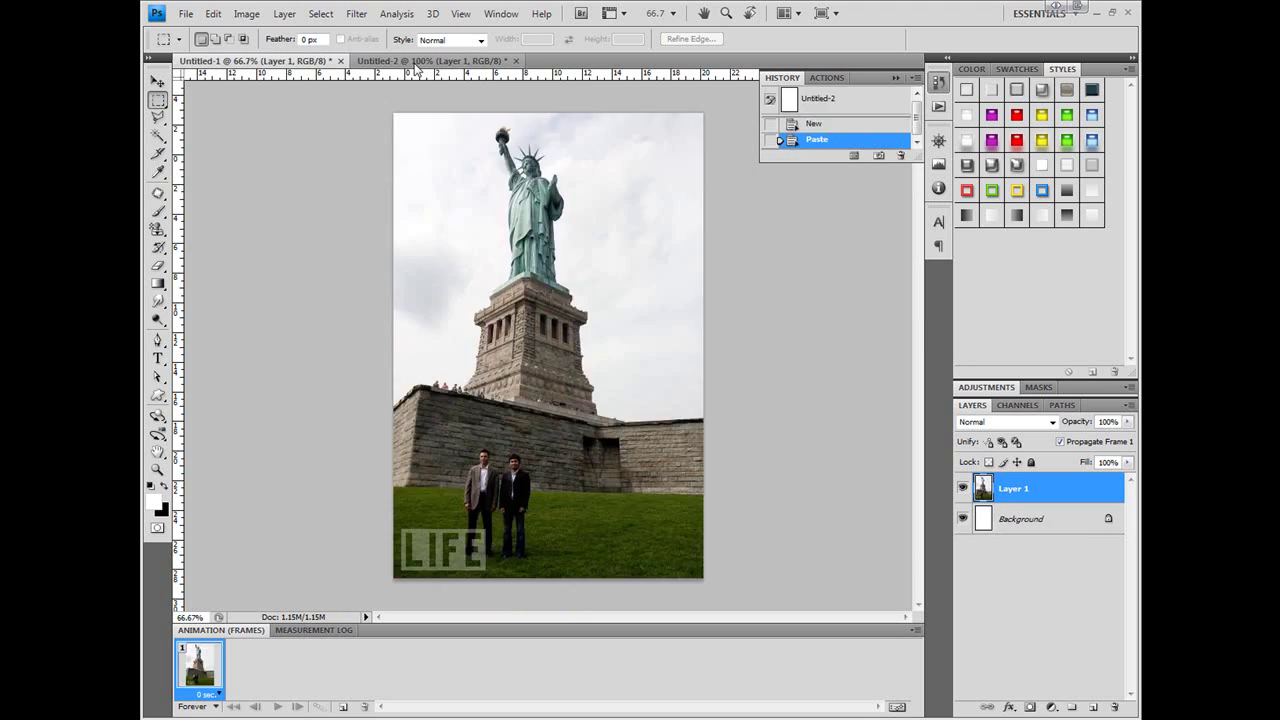
left_click_drag(535, 523, 537, 525)
left_click(590, 525)
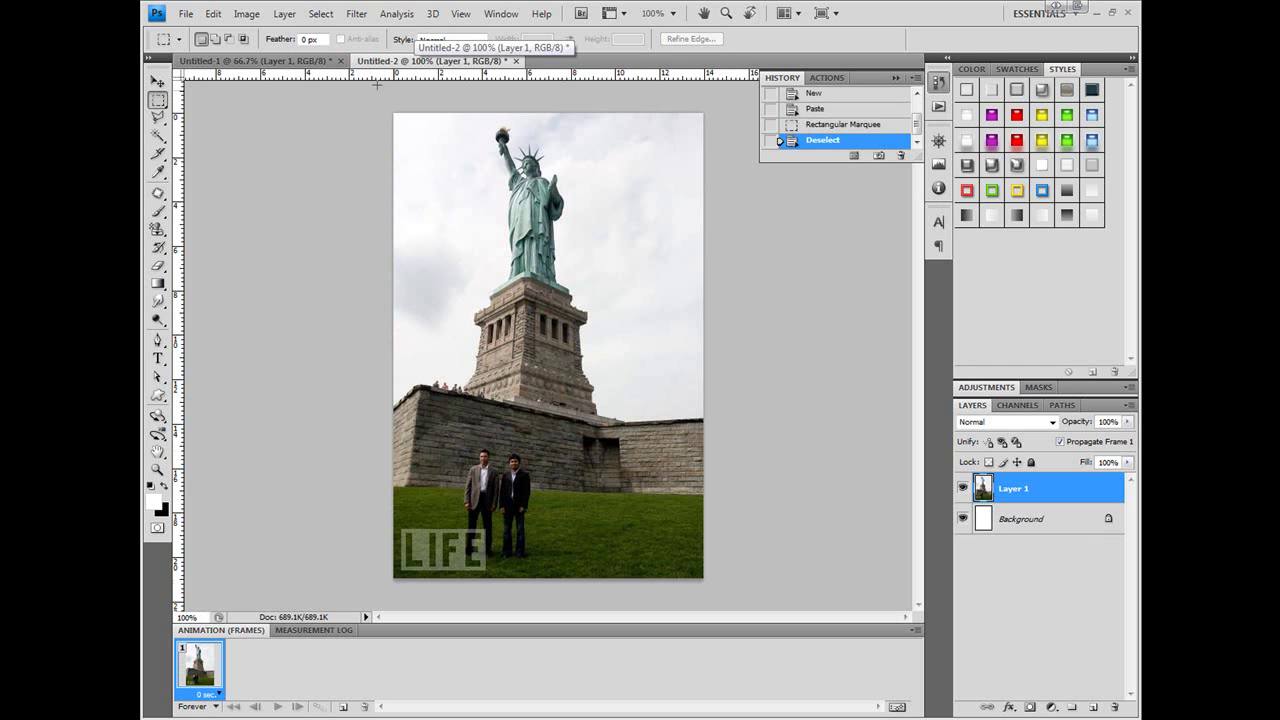
left_click_drag(522, 522, 522, 523)
left_click(549, 562)
left_click_drag(469, 457, 448, 437)
left_click(448, 437)
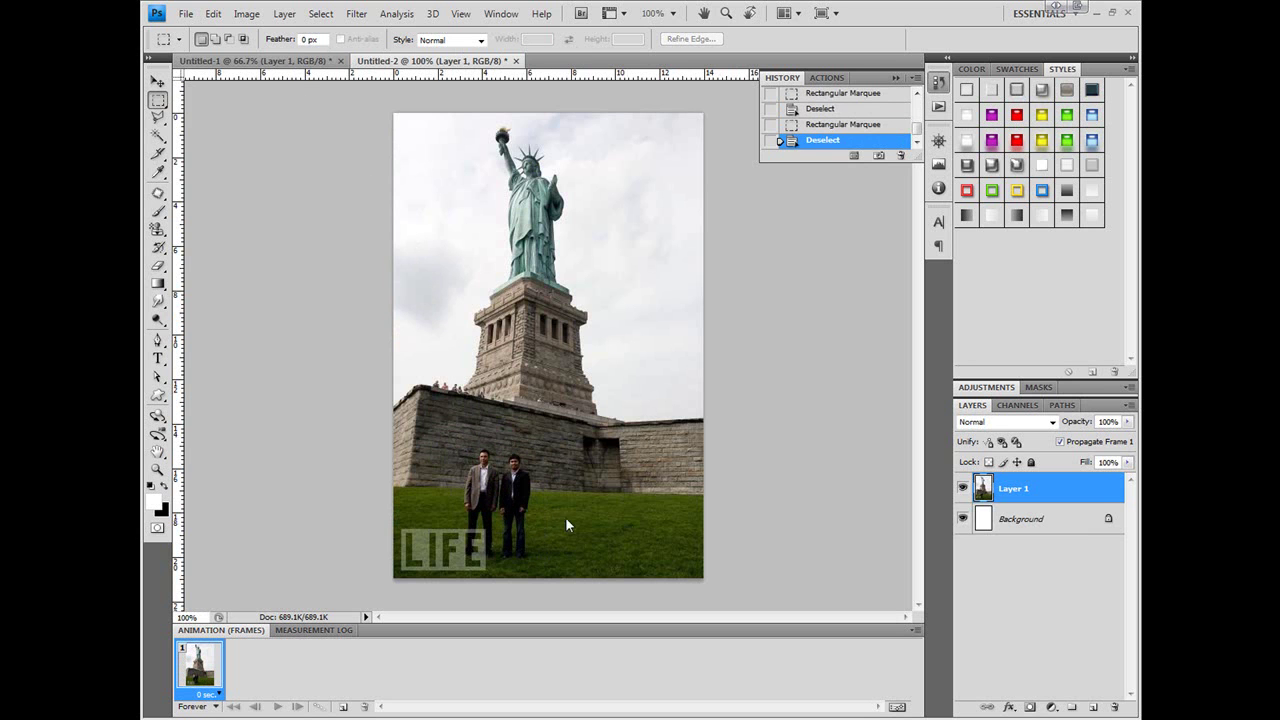
left_click(255, 61)
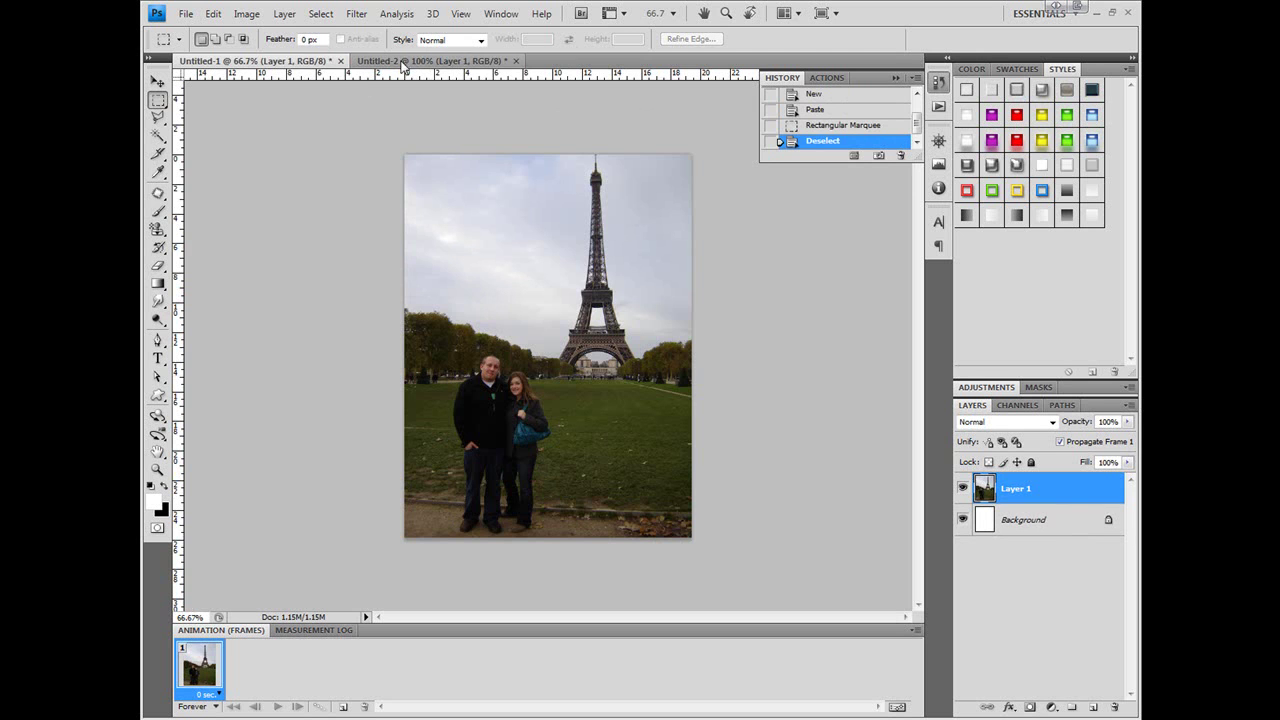
left_click(405, 62)
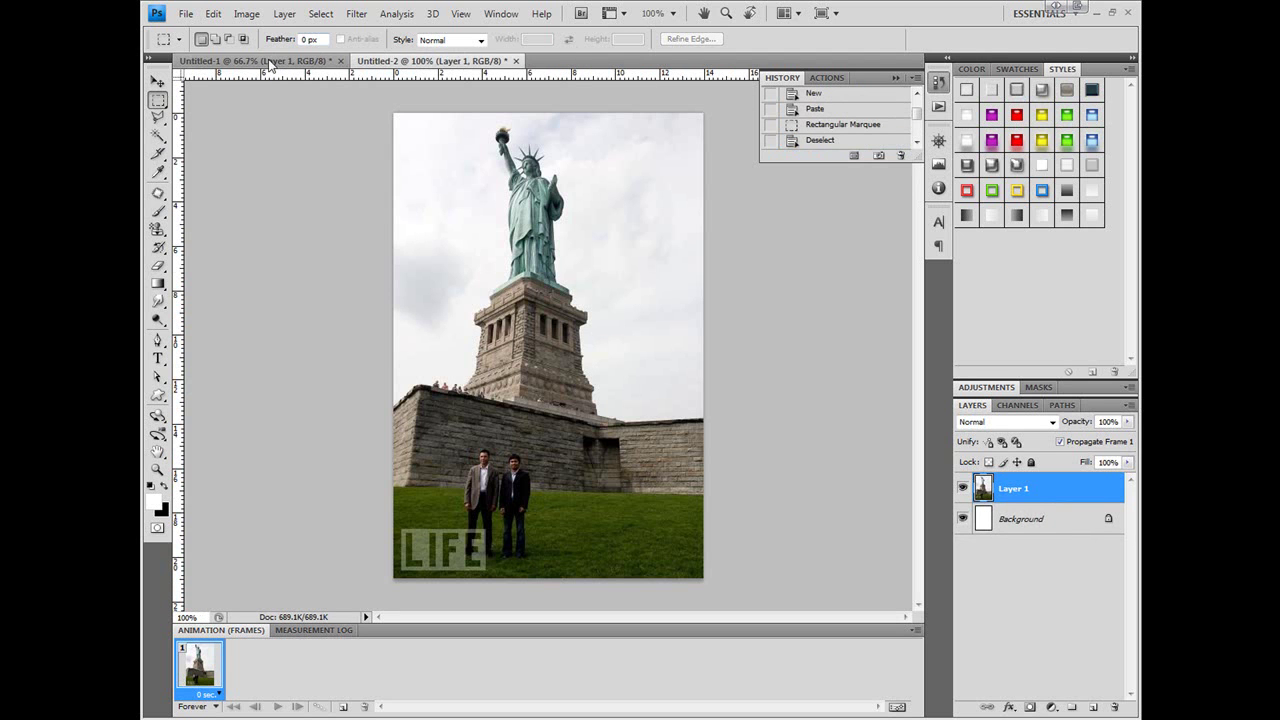
In the Eiffel Tower photo, try to outline the couple with the Magnetic Lasso tool and deselect the result.
left_click(271, 61)
key("ctrl+plus")
key("ctrl+plus")
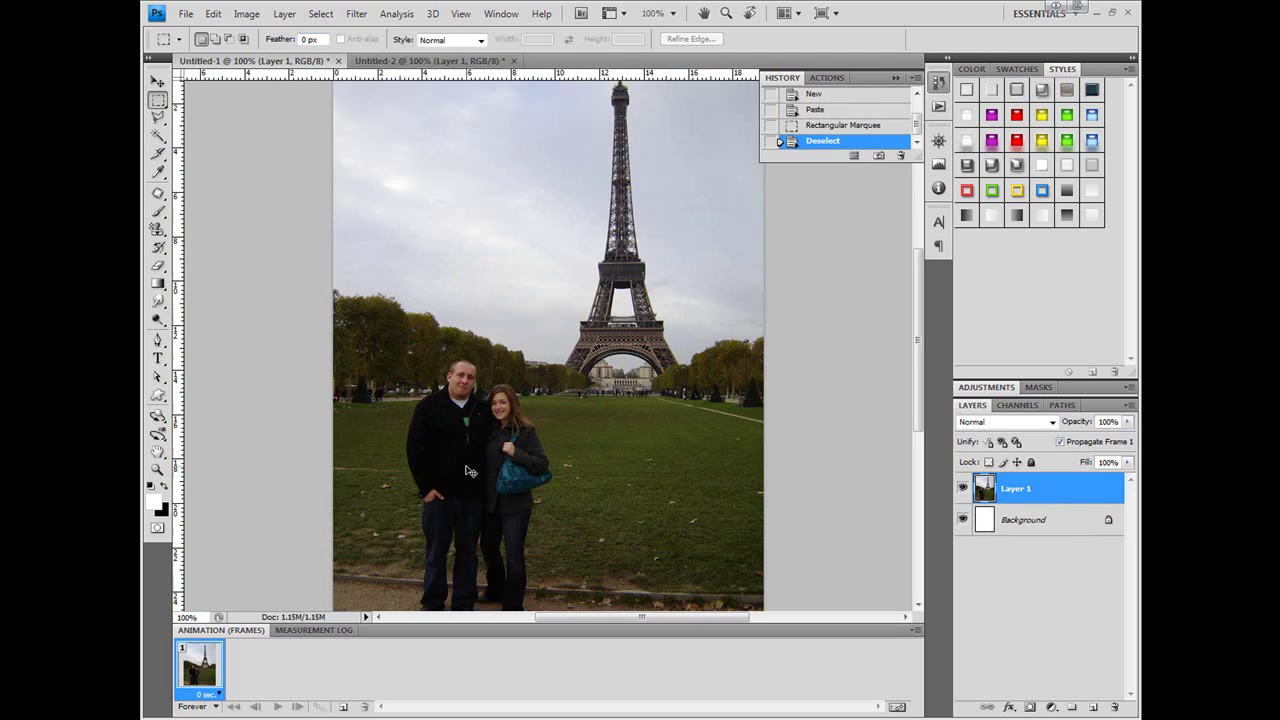
scroll(579, 492, "down", 1)
scroll(579, 492, "down", 3)
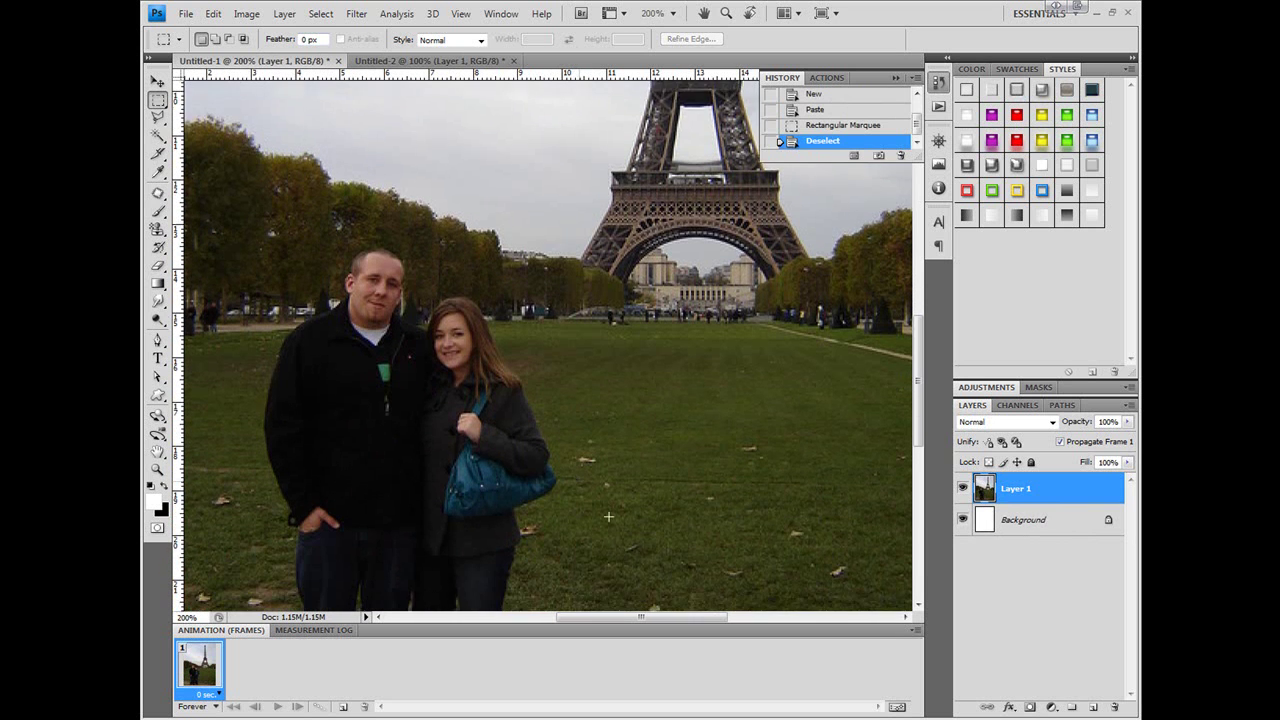
left_click_drag(696, 617, 644, 616)
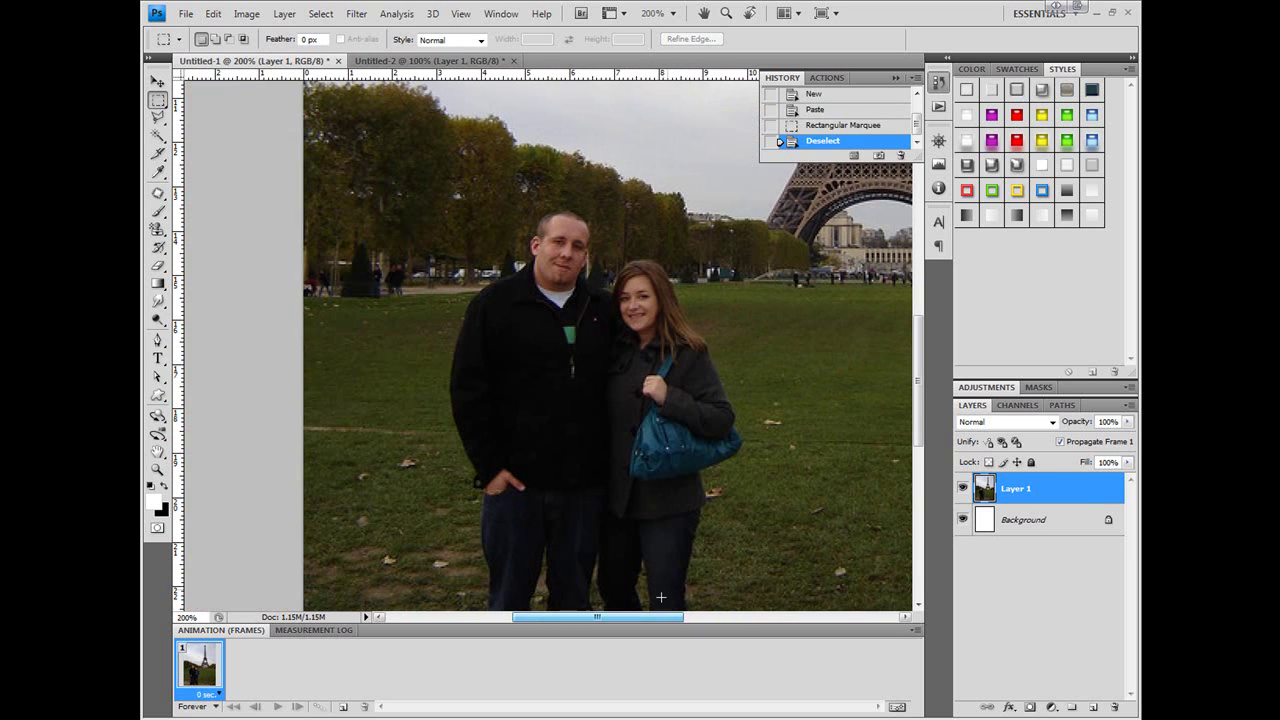
scroll(706, 544, "down", 3)
scroll(706, 544, "down", 2)
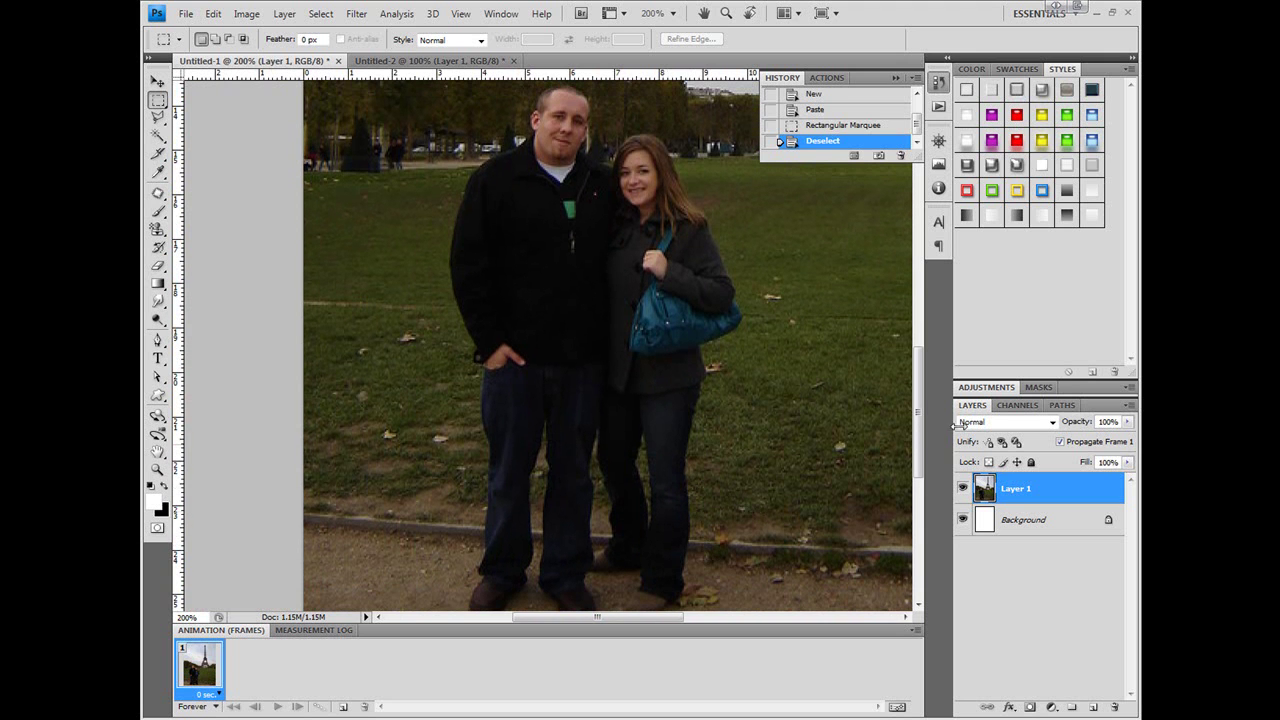
scroll(920, 418, "up", 1)
left_click_drag(158, 117, 214, 146)
left_click(452, 265)
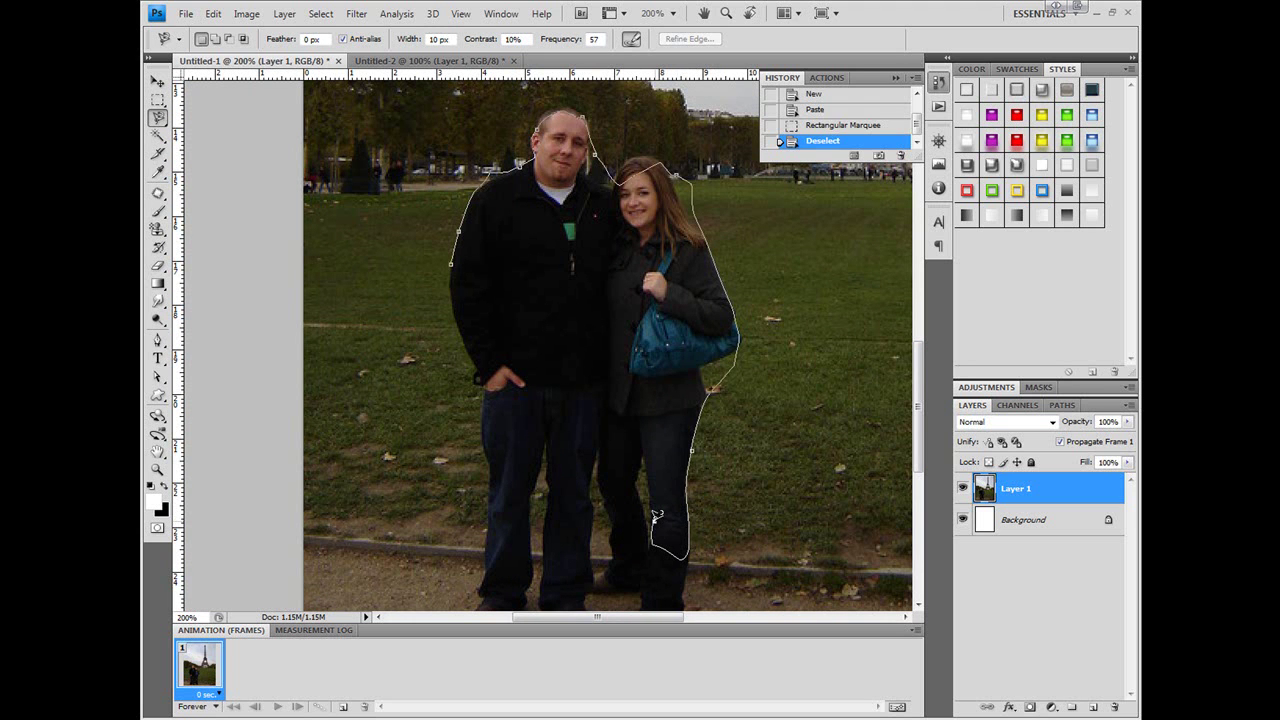
double_click(654, 522)
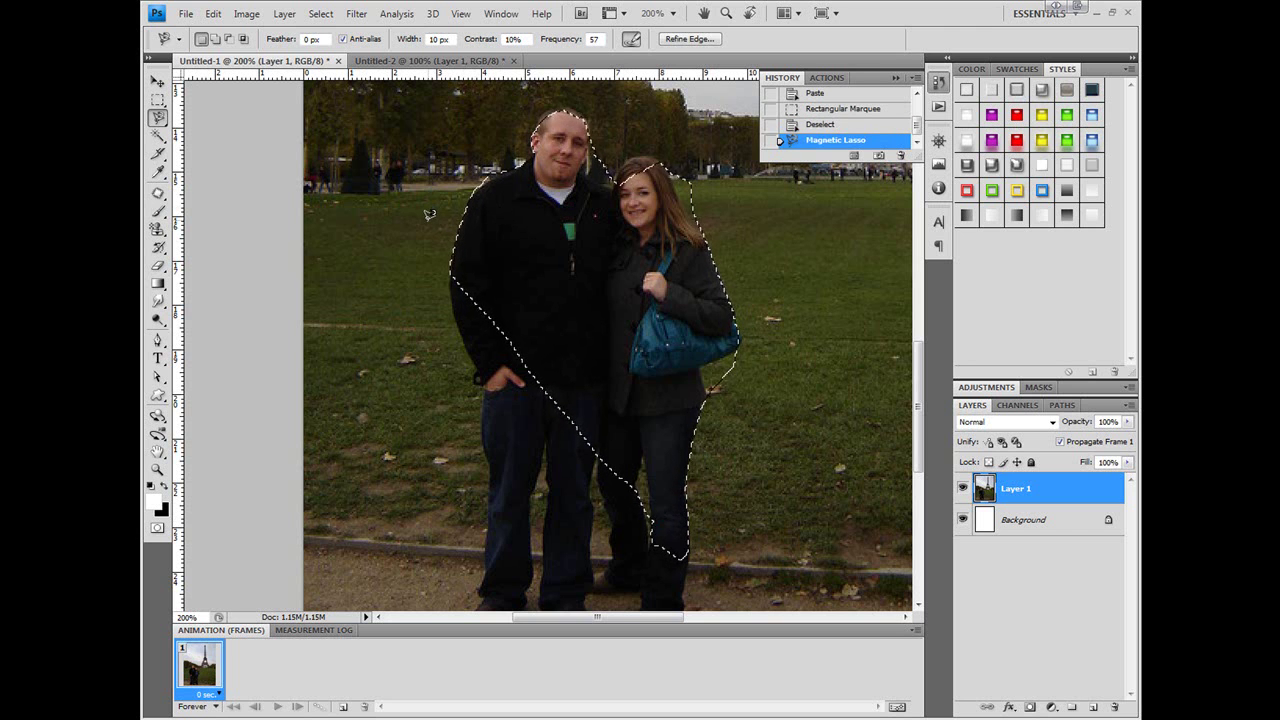
key("ctrl+d")
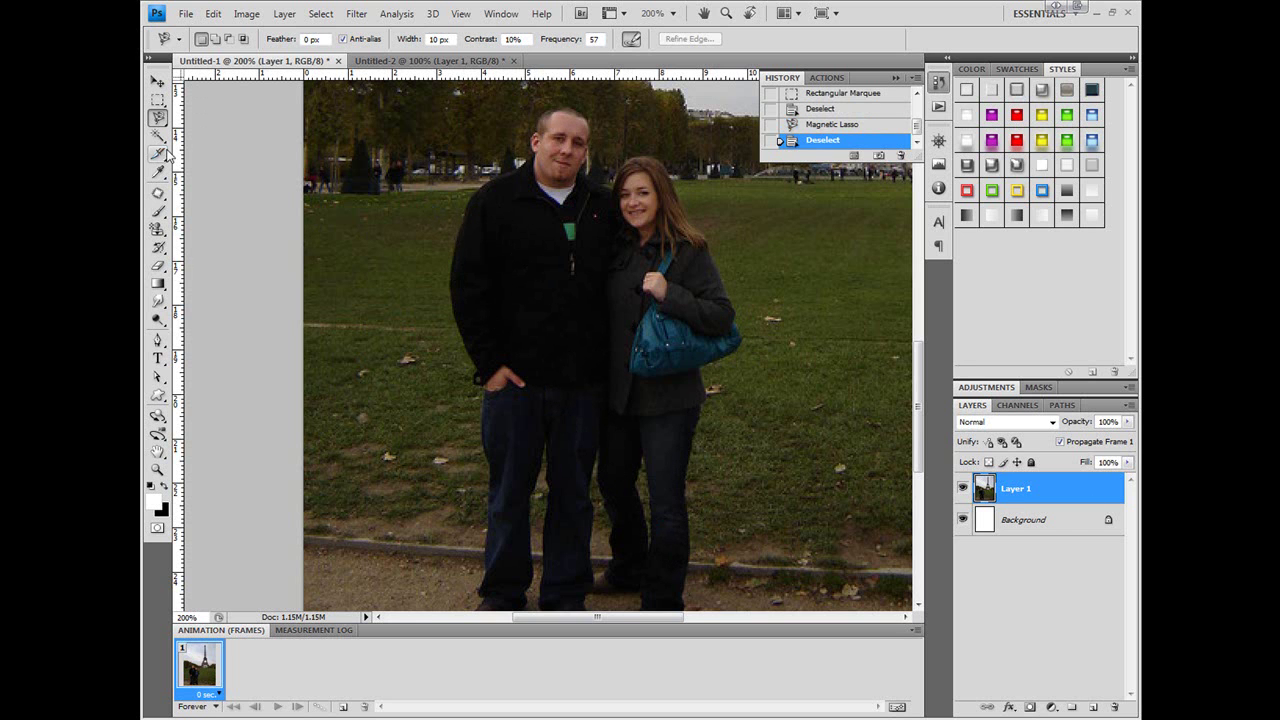
Try to outline the couple with the Polygonal Lasso tool, starting at the man's foot and going up around his head.
left_click(157, 340)
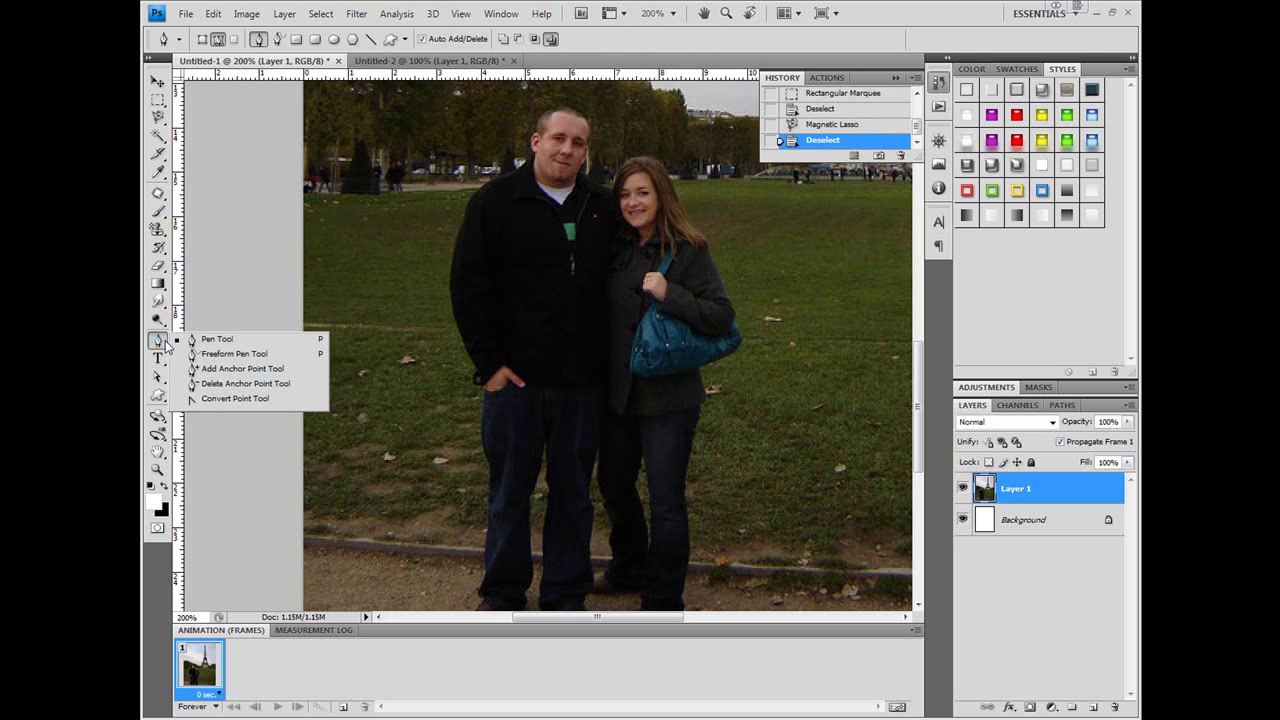
left_click(157, 117)
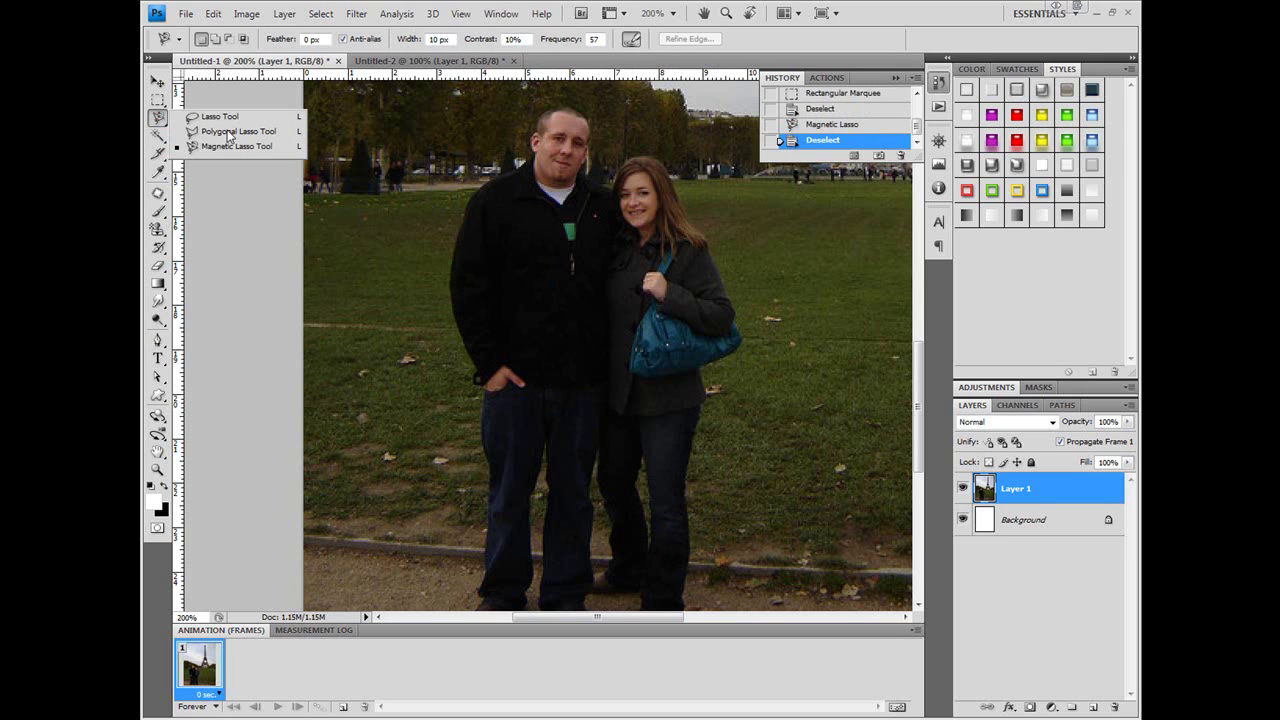
left_click(224, 131)
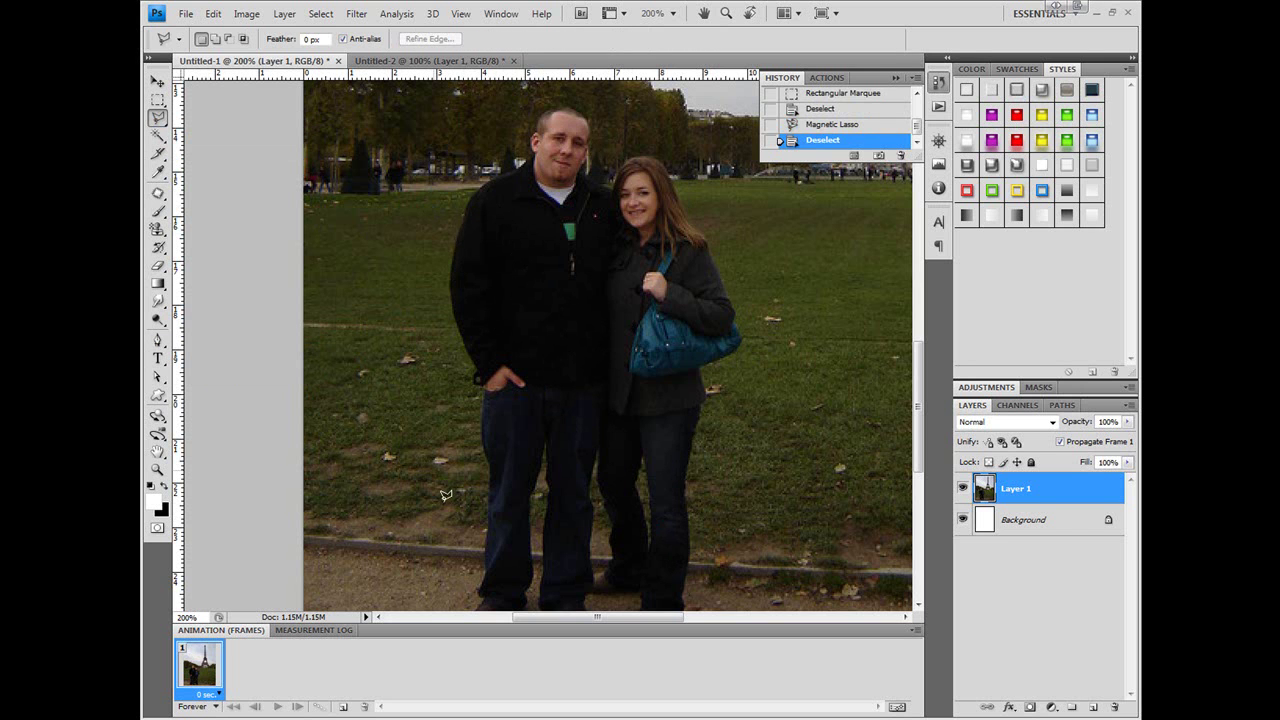
left_click(479, 602)
left_click(487, 466)
left_click(474, 373)
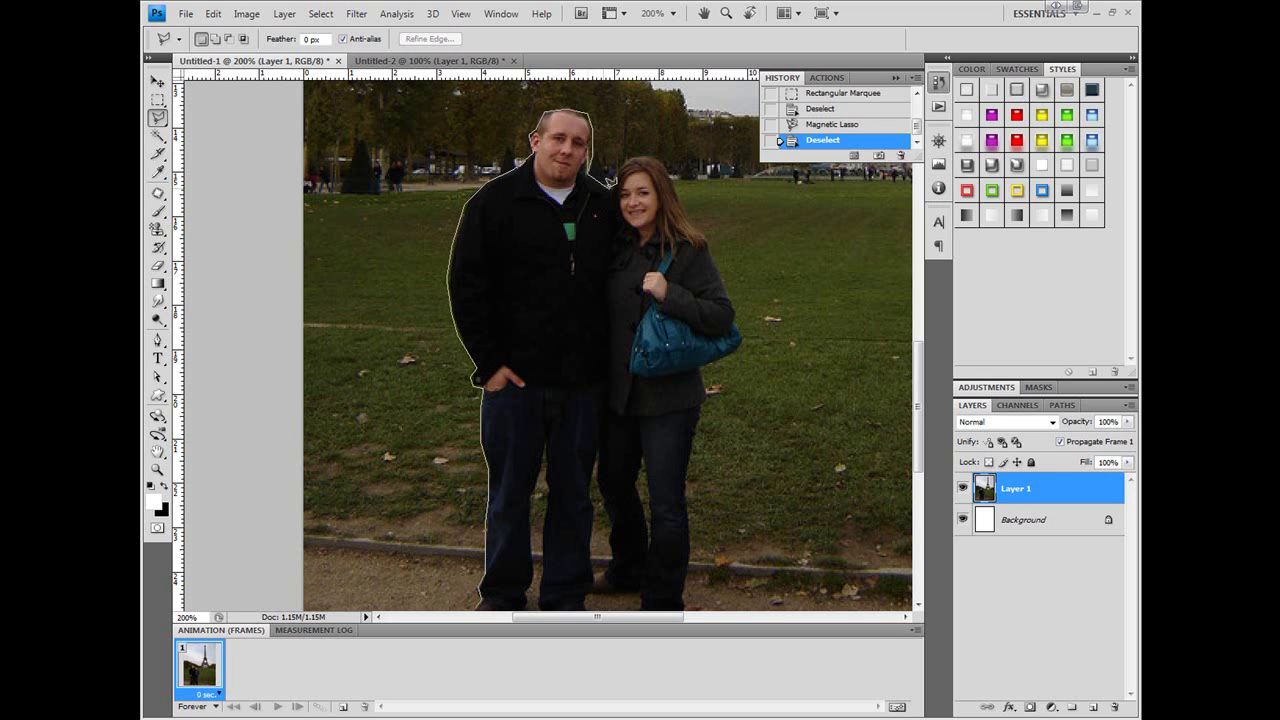
left_click(636, 158)
double_click(625, 265)
left_click(648, 290)
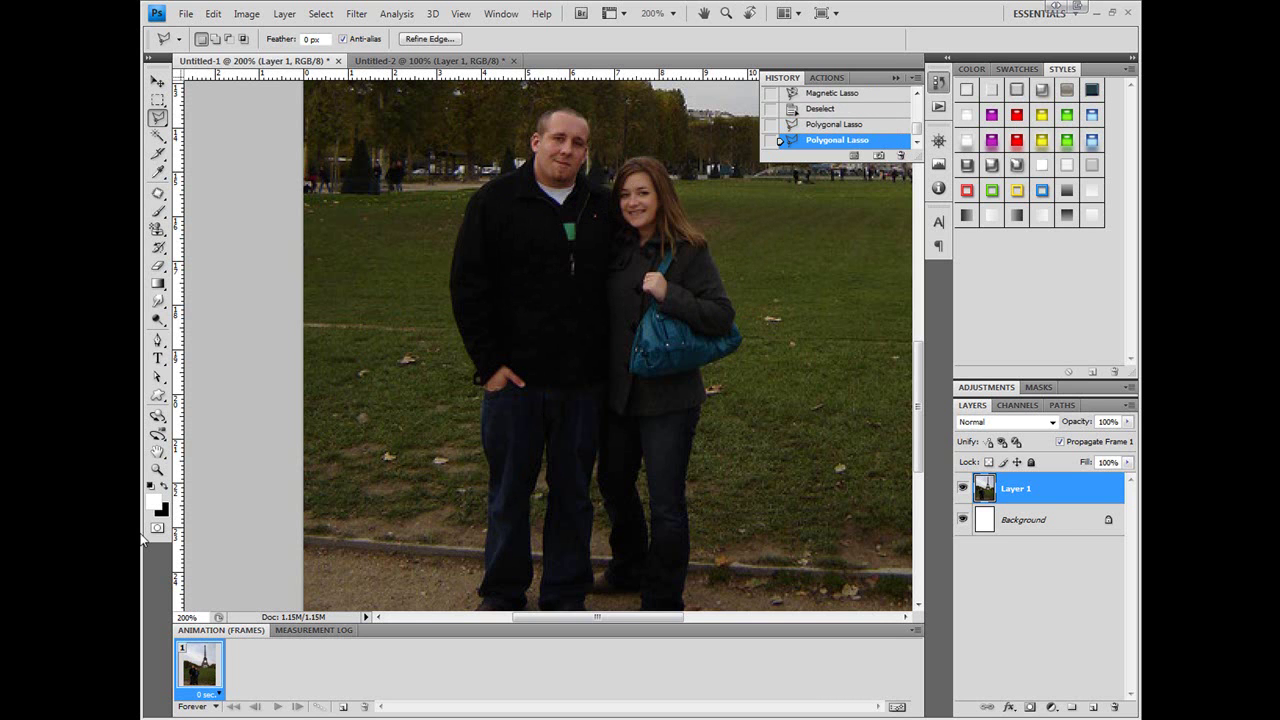
With the Pen tool, start a path at the inner hem of the man's left-hand shoe and trace its edge down to the sole.
left_click(157, 340)
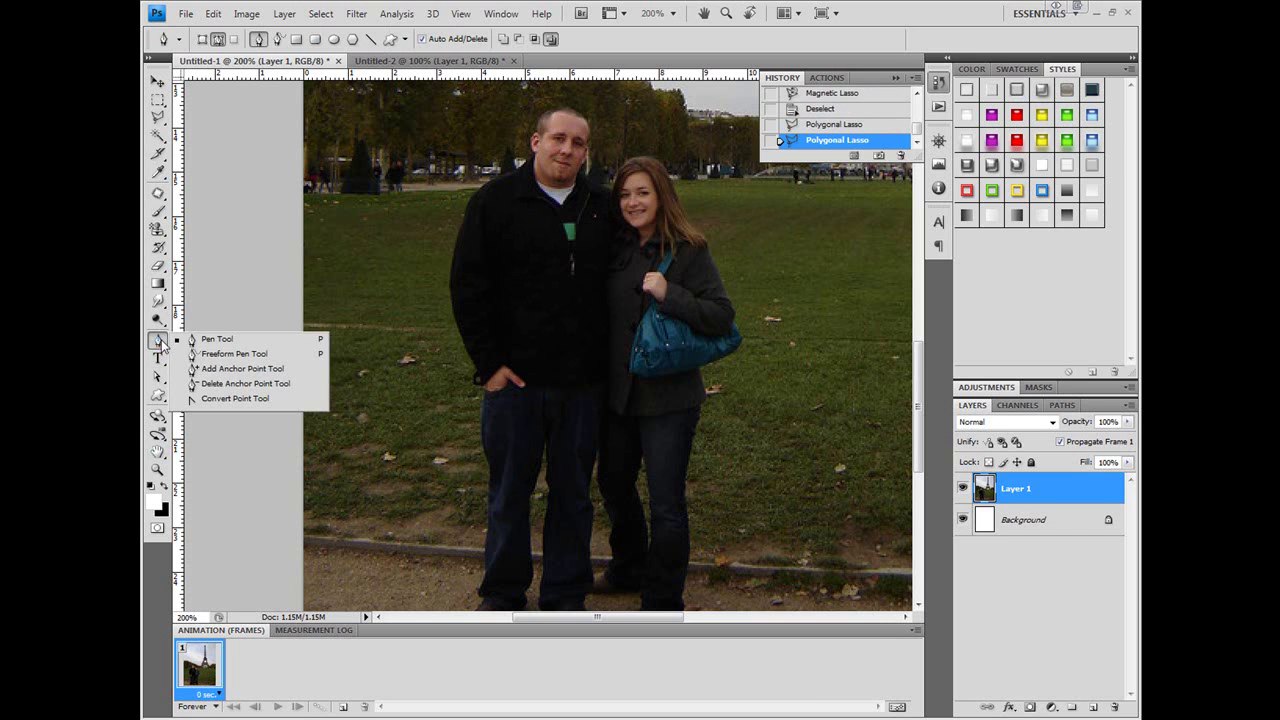
left_click(214, 340)
scroll(487, 585, "down", 1)
scroll(628, 532, "down", 1)
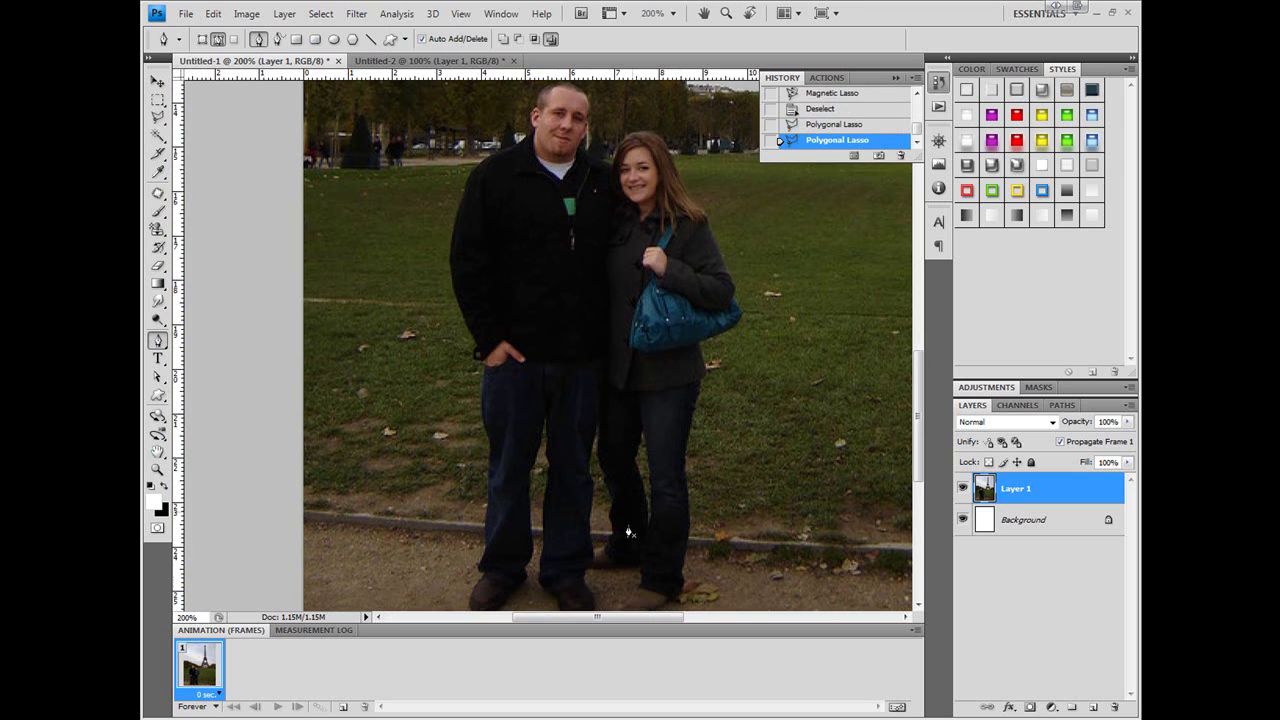
scroll(628, 532, "down", 1)
scroll(465, 587, "down", 1)
scroll(462, 576, "up", 1)
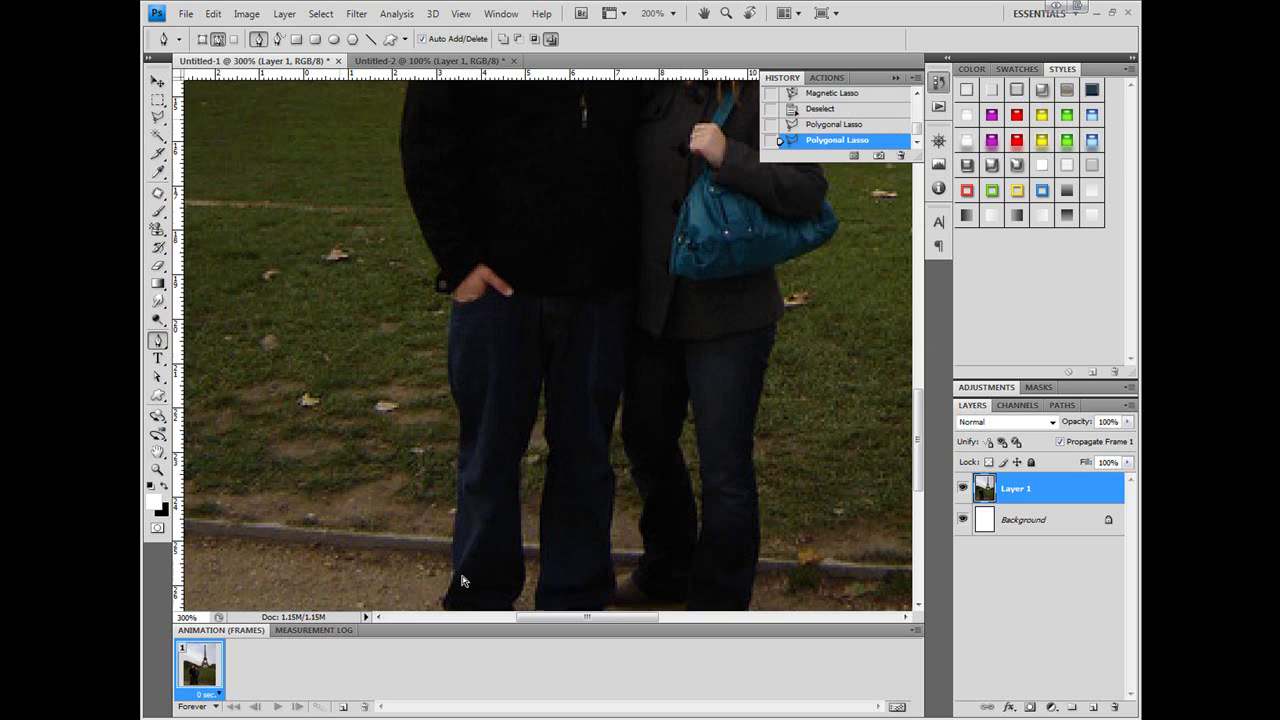
scroll(477, 586, "up", 1)
scroll(479, 514, "down", 2)
scroll(479, 514, "down", 3)
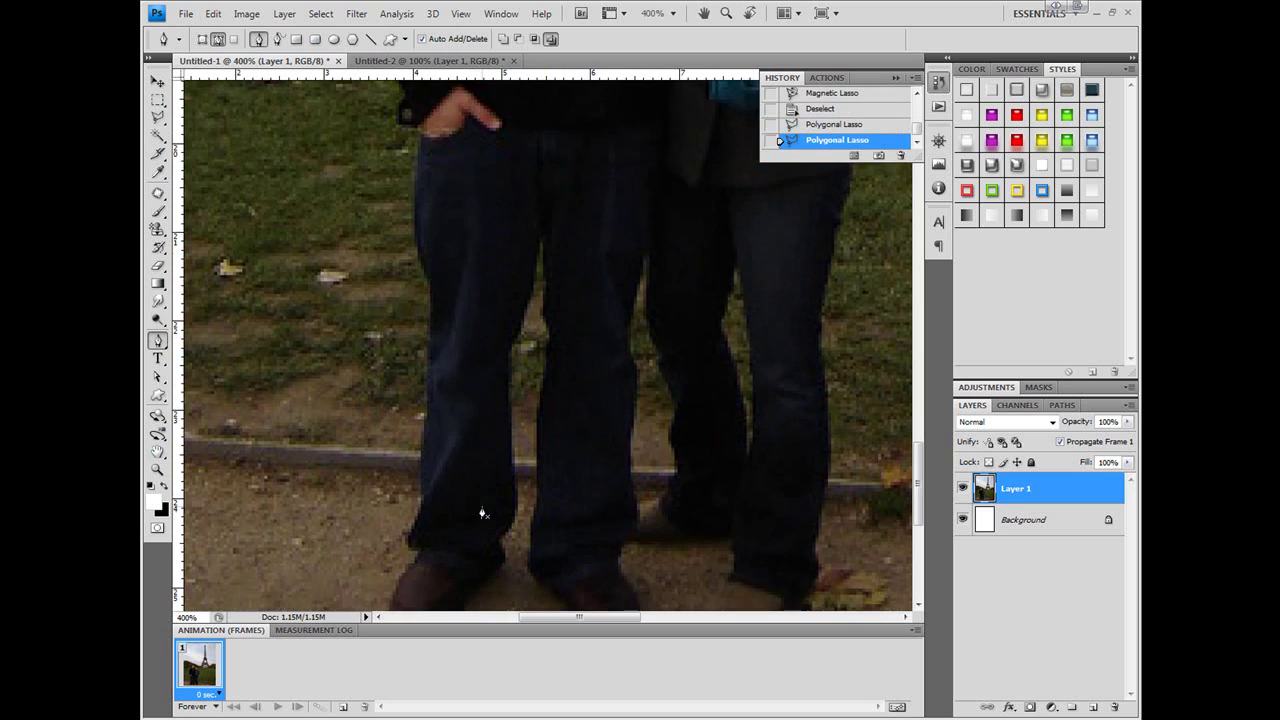
left_click(498, 475)
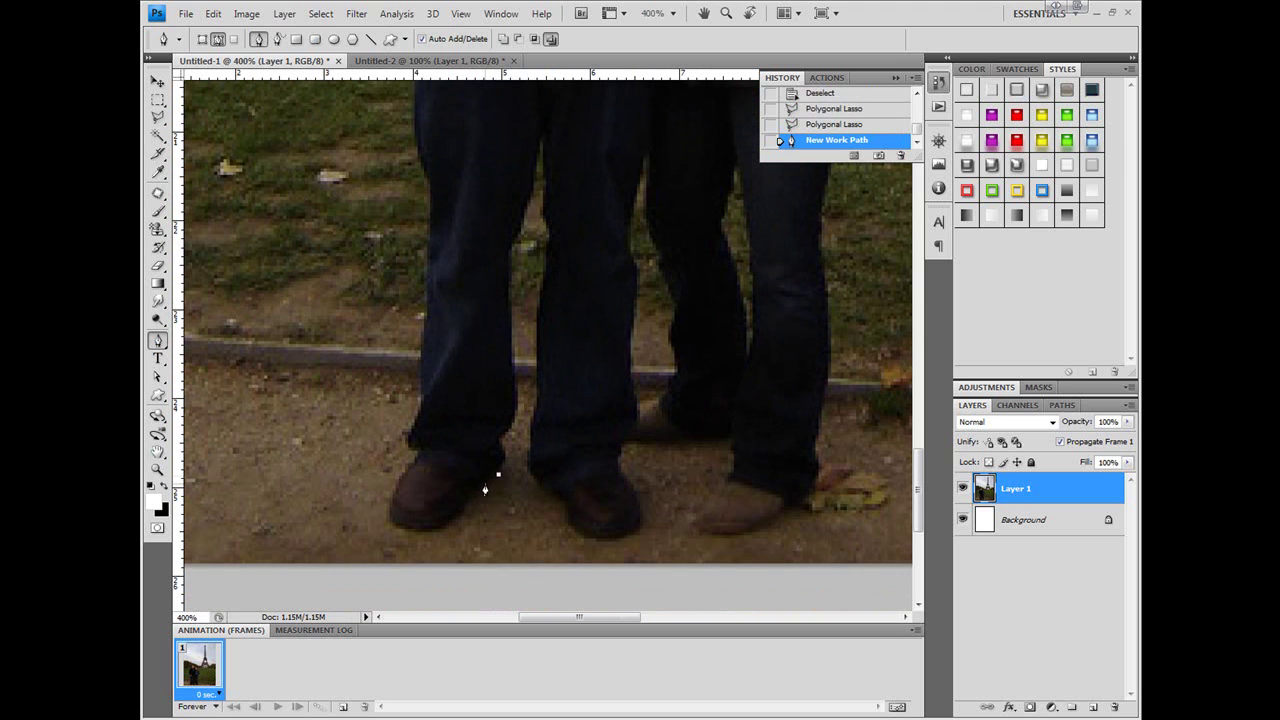
left_click(480, 493)
left_click(462, 512)
left_click(440, 530)
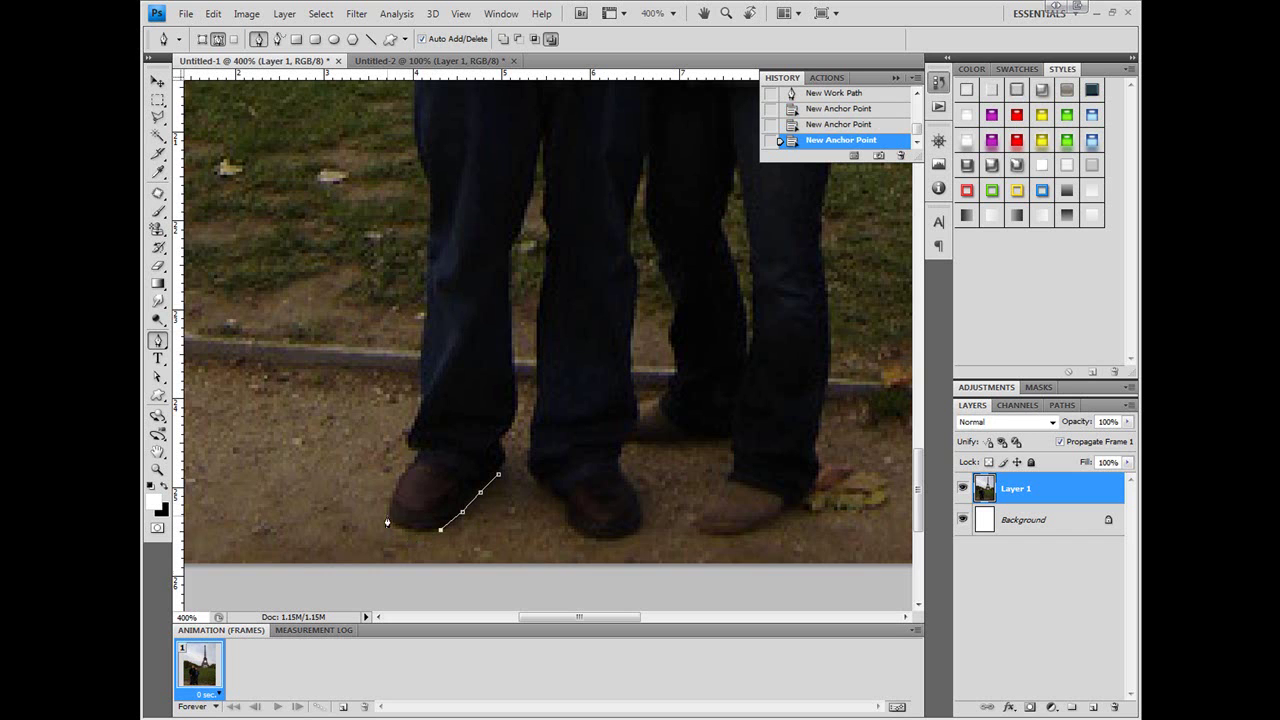
Continue the path in a curve around the shoe's toe and up past the trouser hem.
left_click_drag(393, 501, 398, 470)
left_click(398, 484)
left_click(414, 455)
scroll(420, 415, "up", 2)
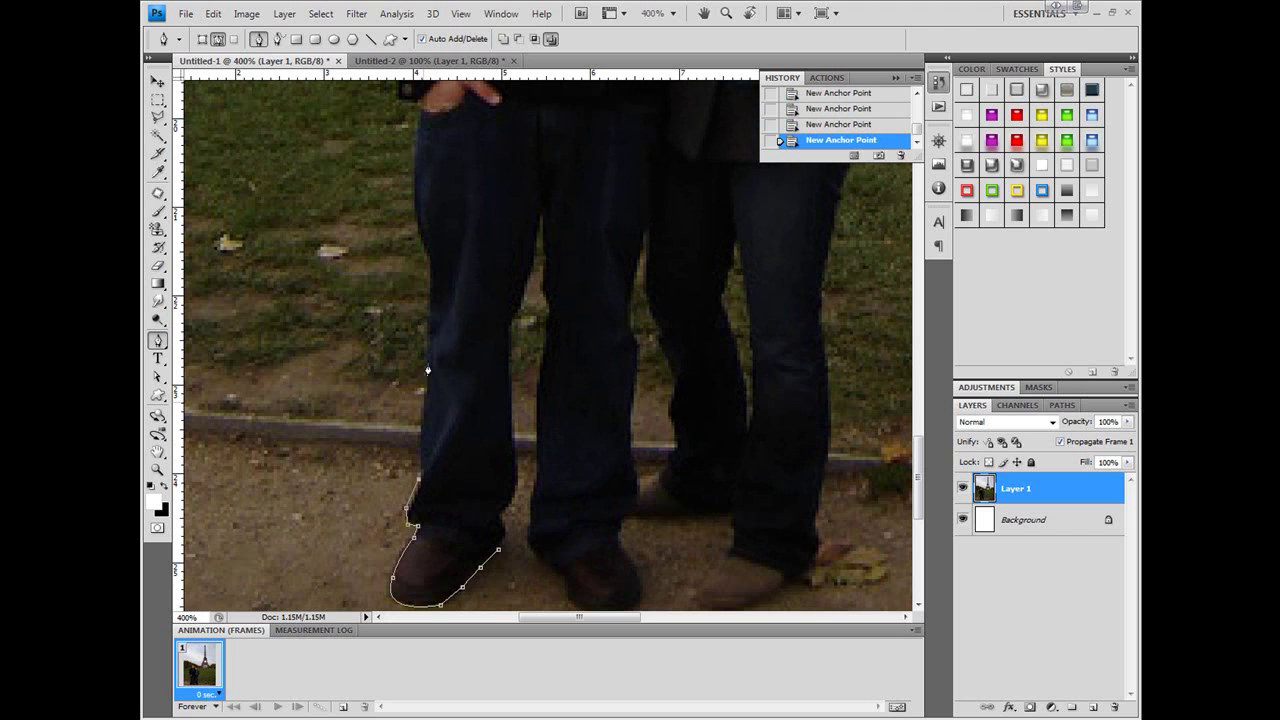
Extend the path up the man's outer trouser leg to a curved anchor point near the knee and shorten its leading handle.
left_click(429, 268)
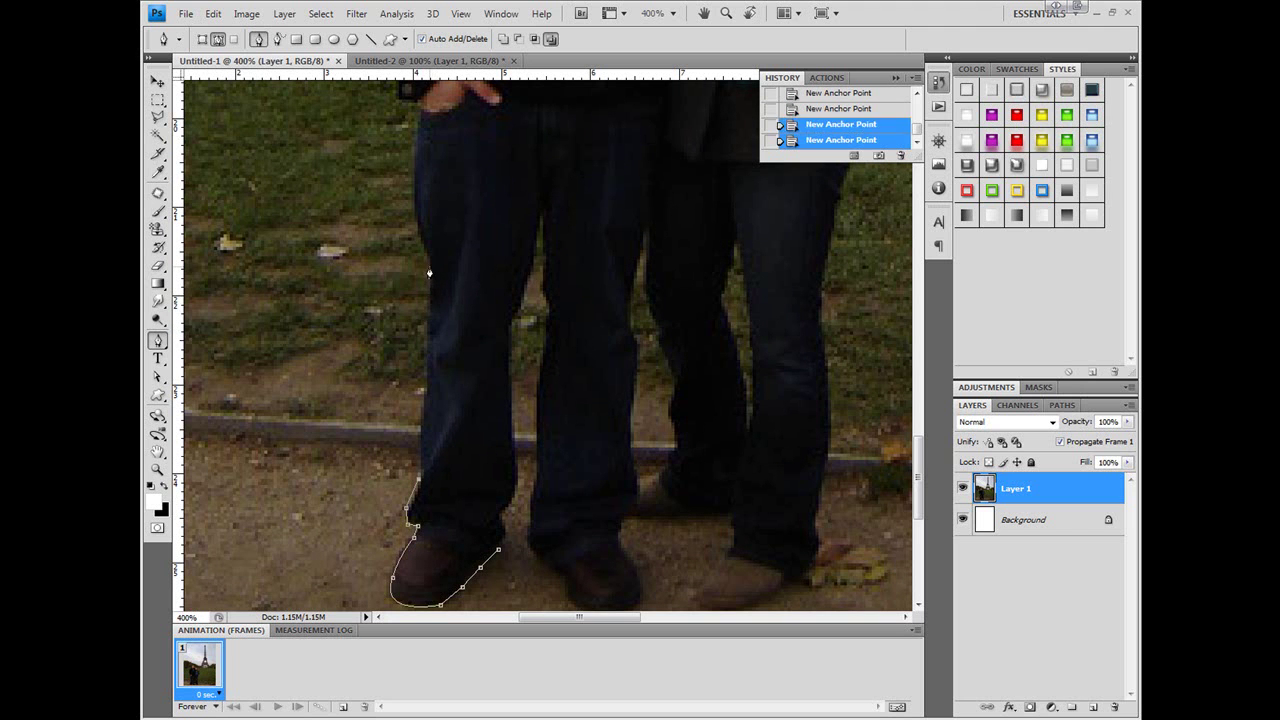
key("ctrl+z")
left_click_drag(431, 266, 427, 188)
scroll(430, 250, "up", 3)
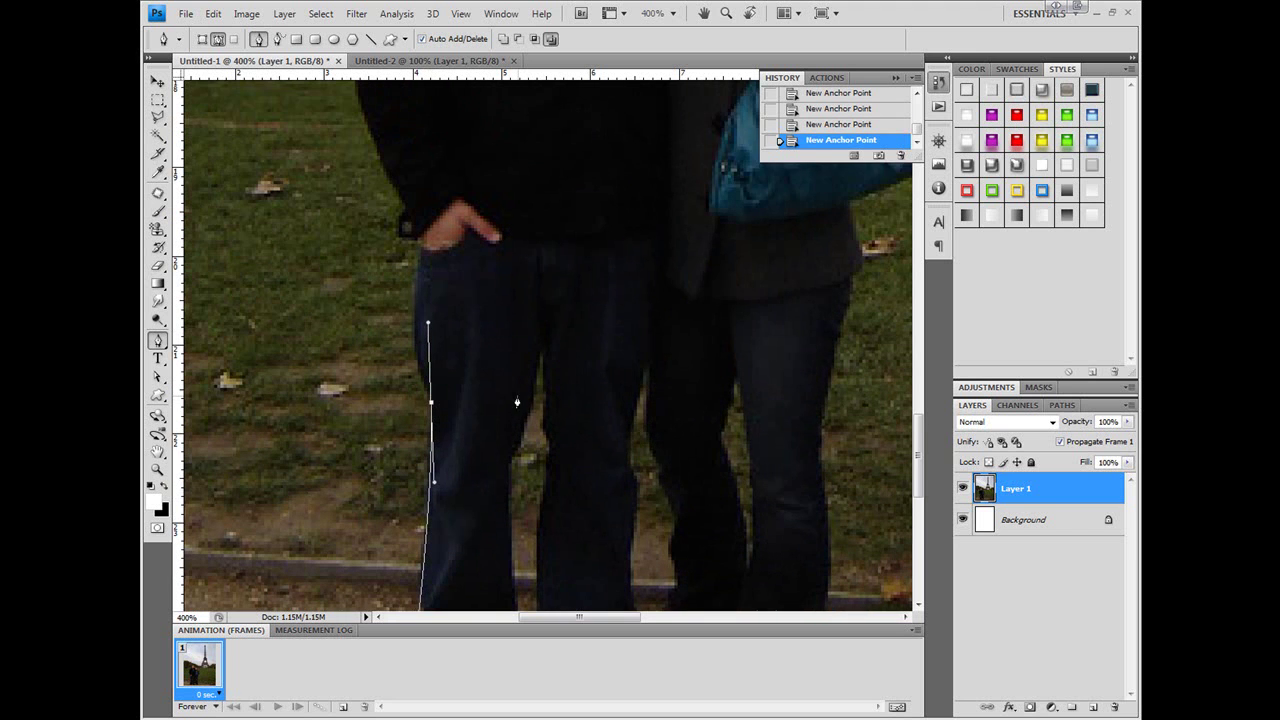
left_click(430, 413, "alt")
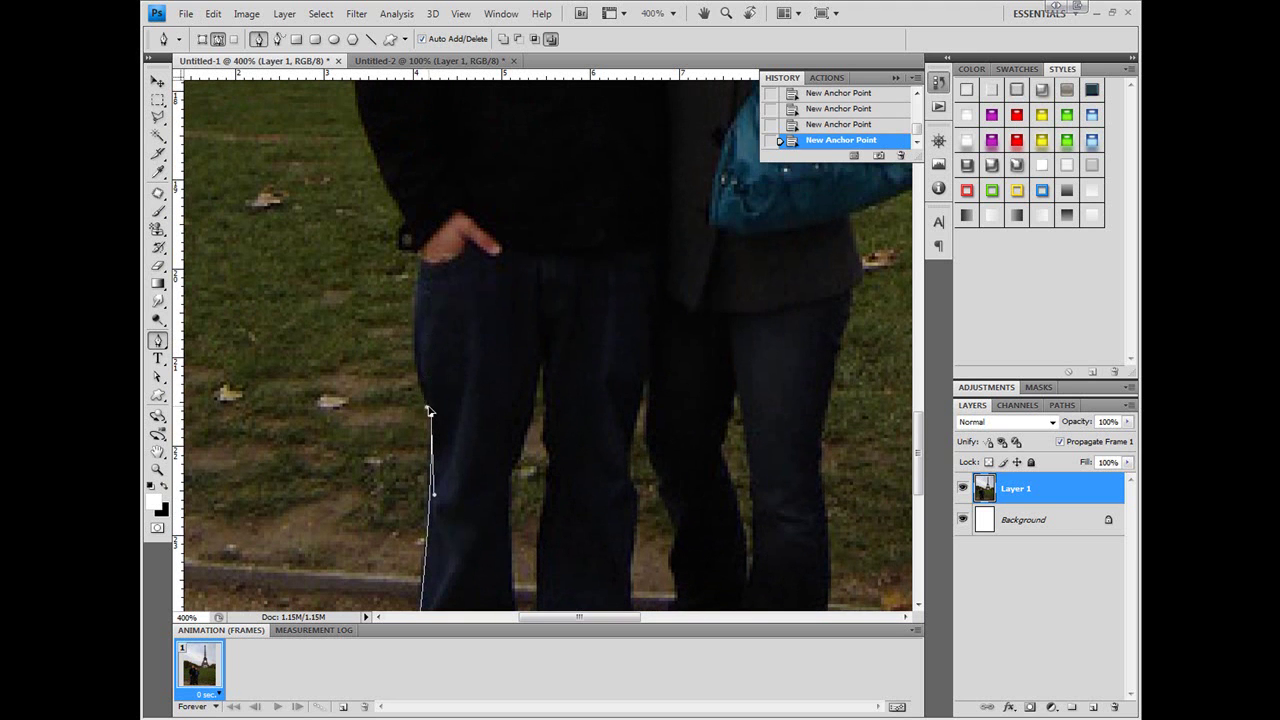
left_click_drag(428, 408, 423, 385)
Curve the path up to the man's hip, shorten the leading handle, and add an anchor point beside his pocketed hand.
left_click_drag(418, 292, 435, 218)
scroll(445, 343, "up", 3)
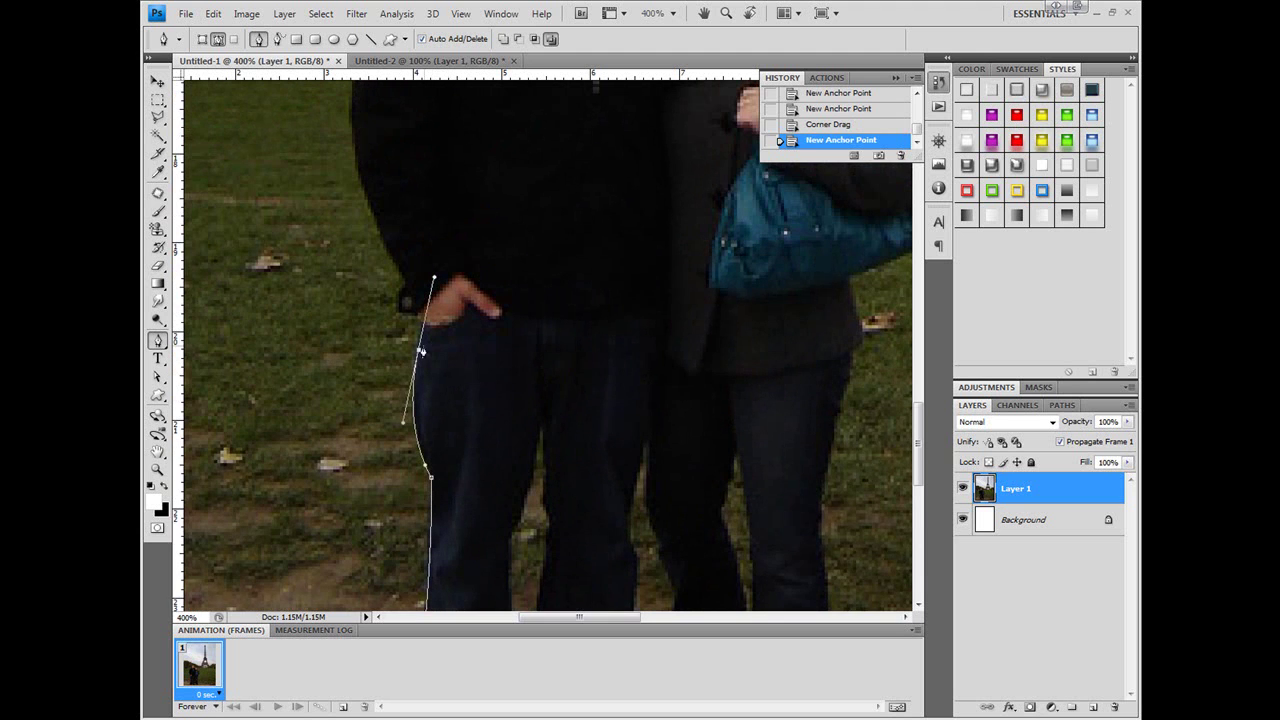
left_click_drag(423, 327, 420, 358)
left_click(418, 353)
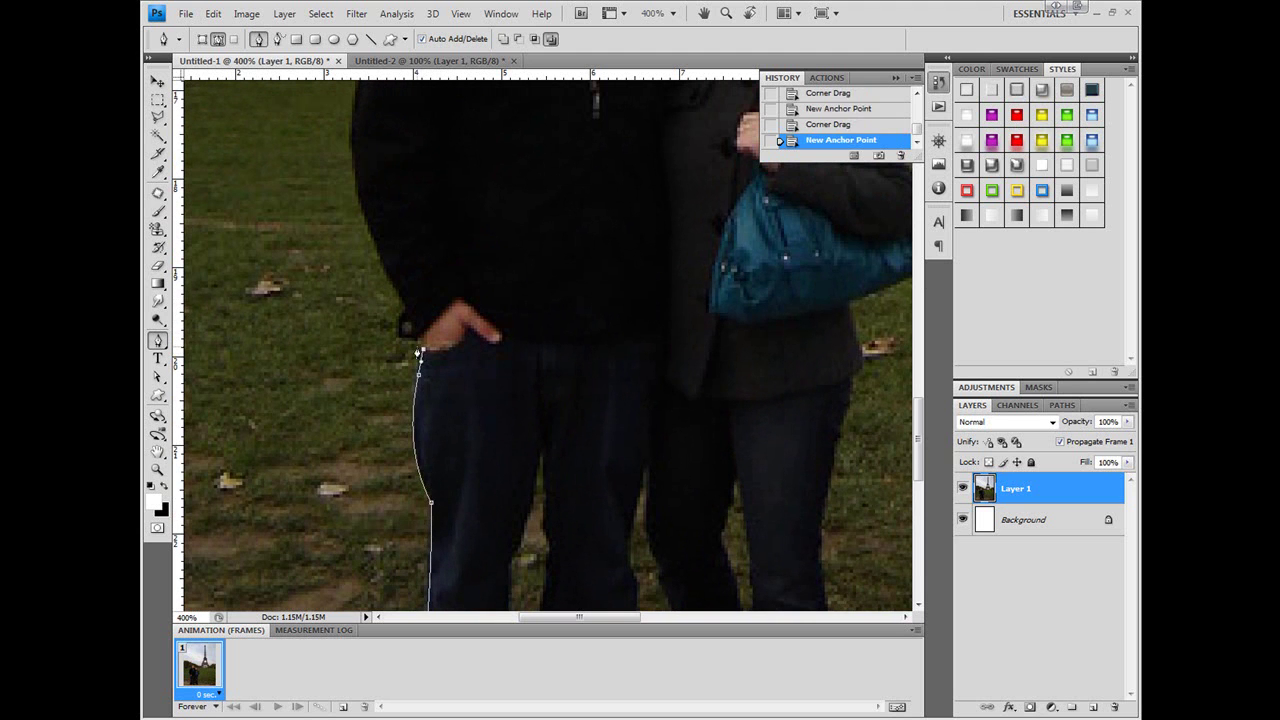
Trace the path around the man's jacket cuff and curve it up the outer edge of his sleeve.
left_click(400, 346)
left_click(397, 343)
left_click(400, 321)
scroll(433, 391, "up", 5)
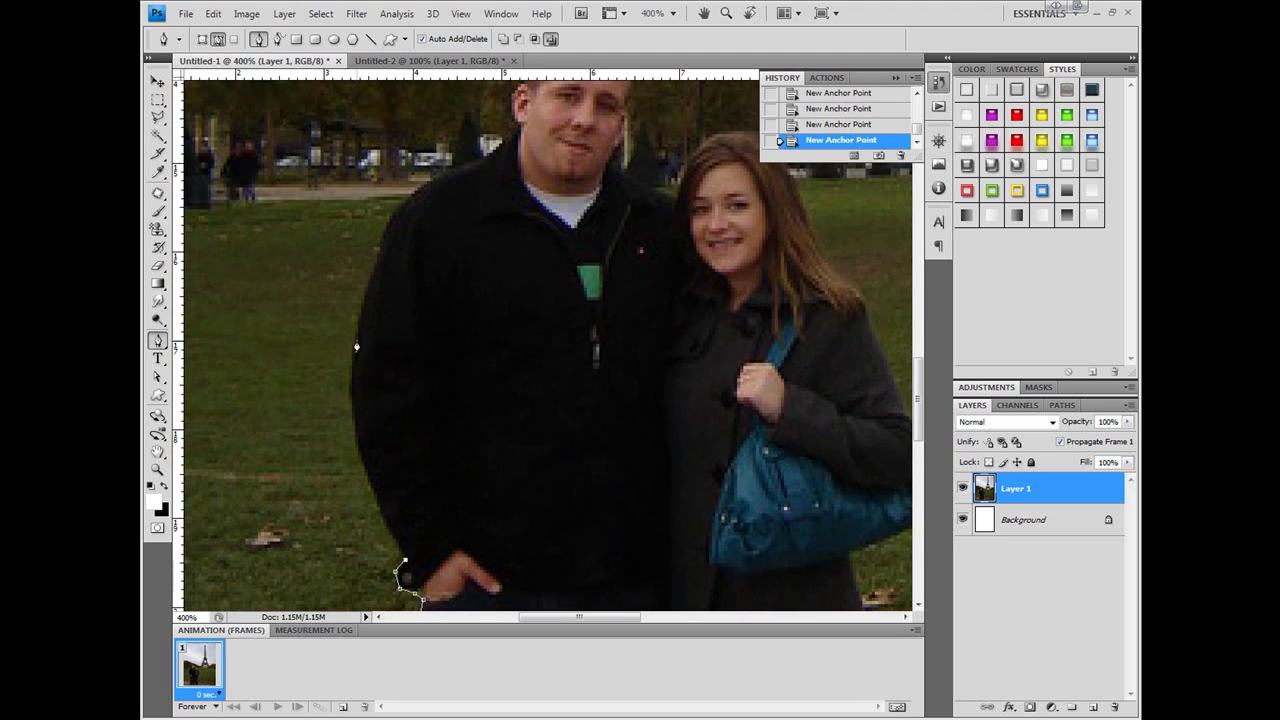
left_click_drag(357, 327, 368, 288)
Curve the path over the man's shoulder to his collar, then trace up his neck and around his ear.
scroll(372, 292, "up", 2)
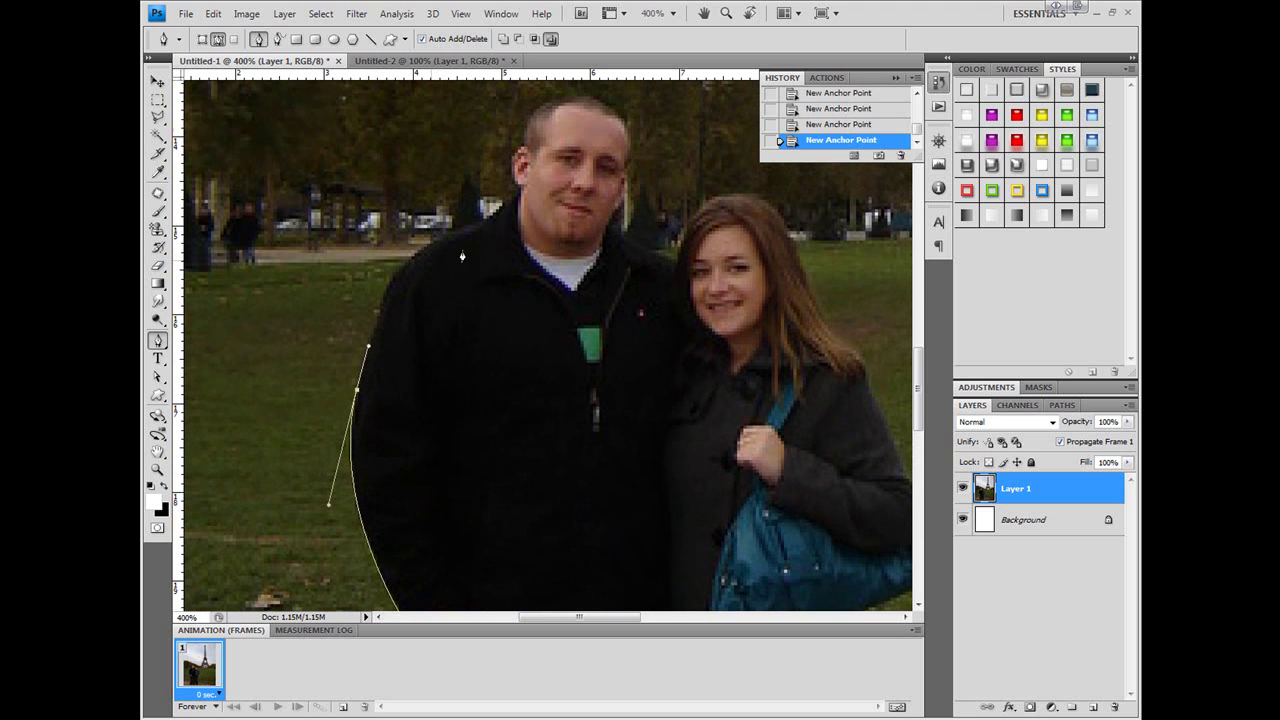
mouse_move(490, 222)
left_mouse_down()
mouse_move(618, 214)
mouse_move(496, 215)
mouse_move(509, 208)
left_mouse_up()
left_click(515, 200)
left_click(516, 174)
mouse_move(524, 152)
left_mouse_down()
mouse_move(555, 133)
mouse_move(527, 136)
left_mouse_up()
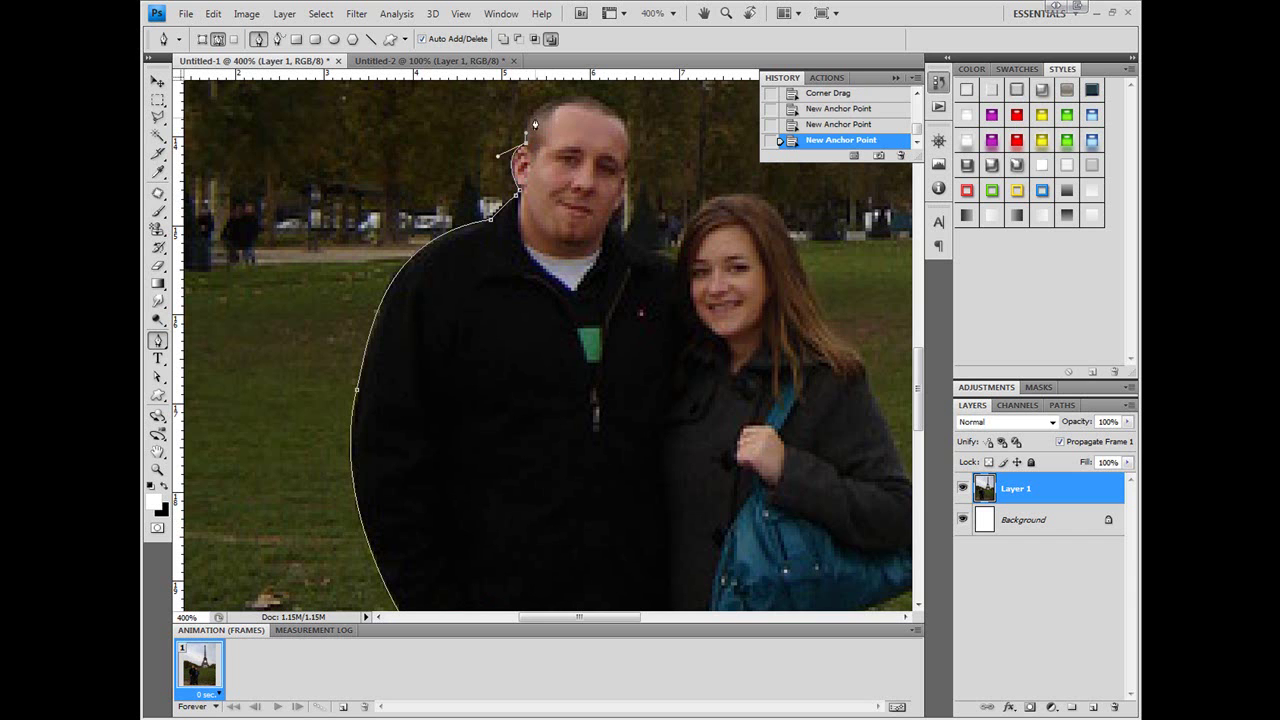
Continue the path over the man's head, down his neck and shoulder, and in a curve over the woman's head.
mouse_move(594, 97)
left_mouse_down()
mouse_move(665, 111)
mouse_move(676, 100)
mouse_move(605, 104)
left_mouse_up()
left_click_drag(632, 157, 623, 196)
left_click(616, 210)
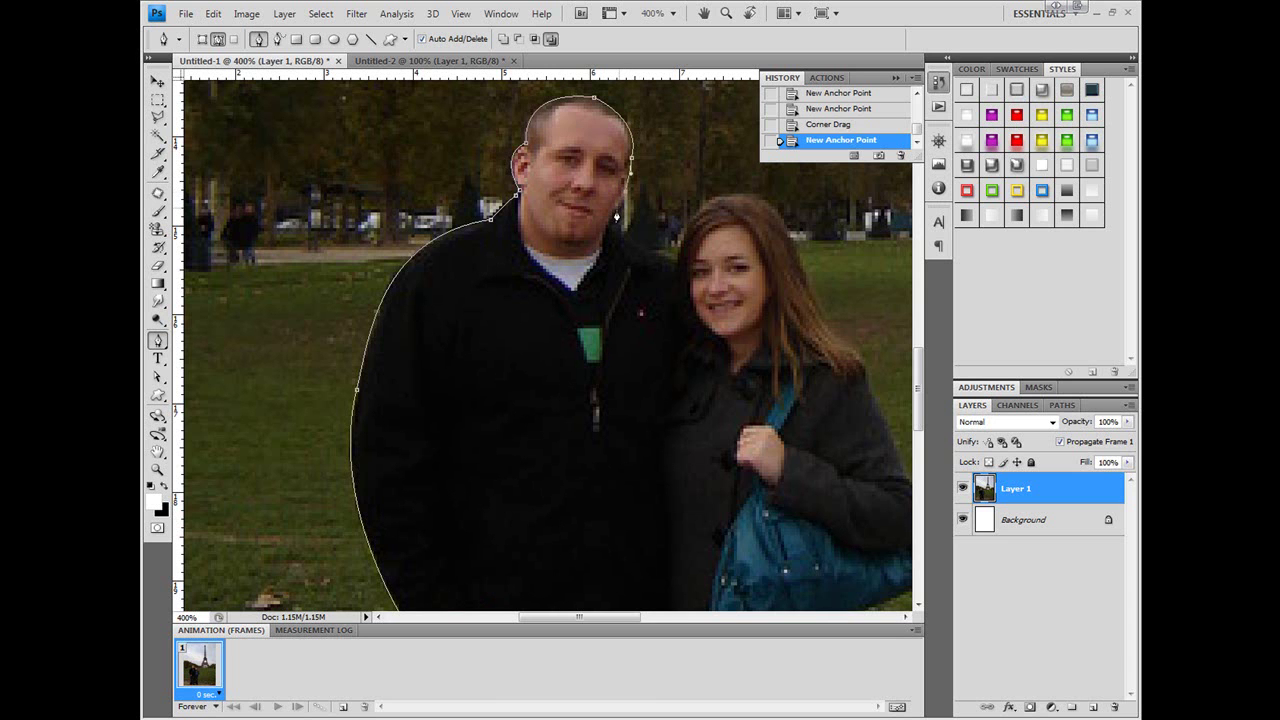
left_click(615, 218)
left_click(676, 266)
left_click_drag(736, 198, 776, 206)
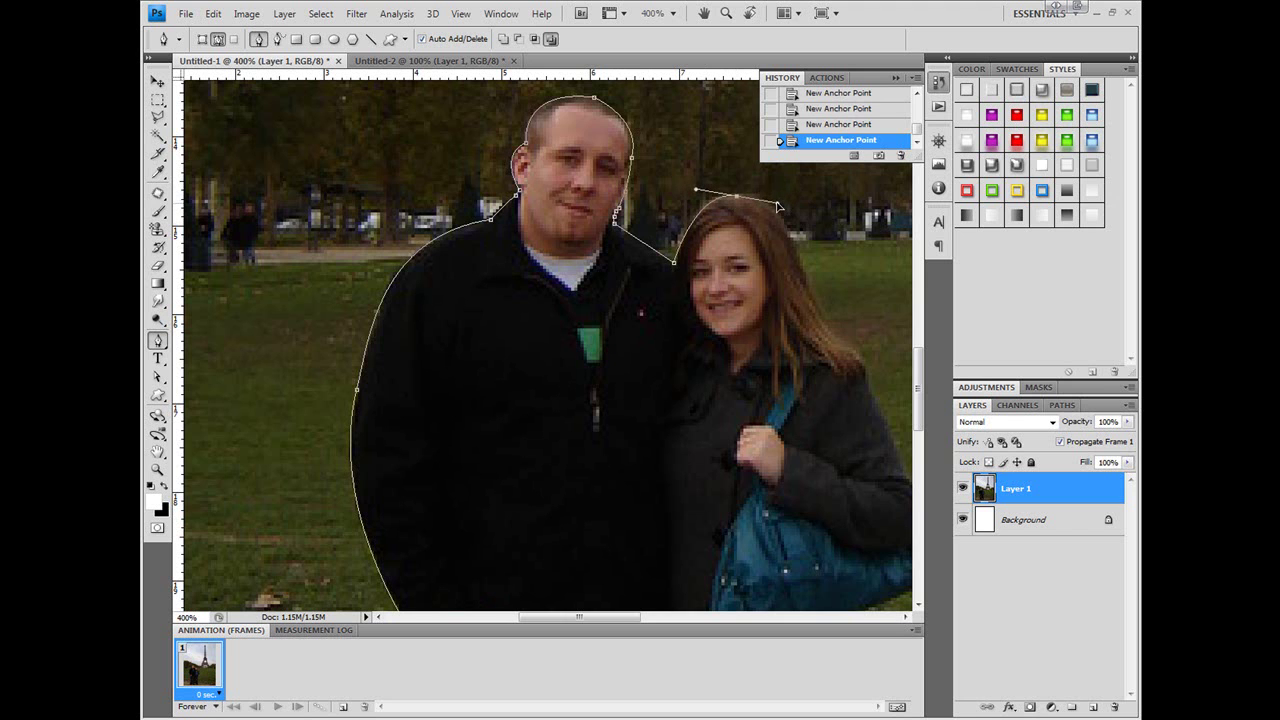
Finish the outline down the woman's side and around the shoes and the man's inner legs, closing it at the starting point.
scroll(581, 328, "down", 3)
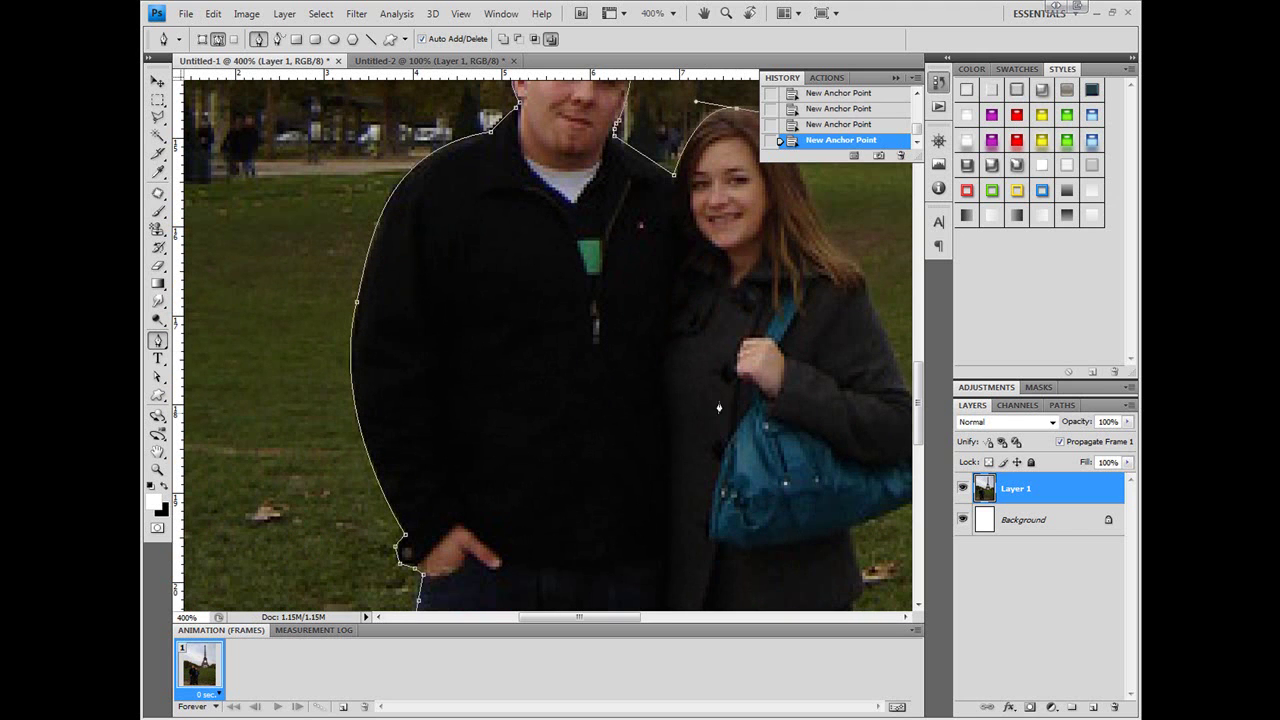
scroll(667, 400, "up", 2)
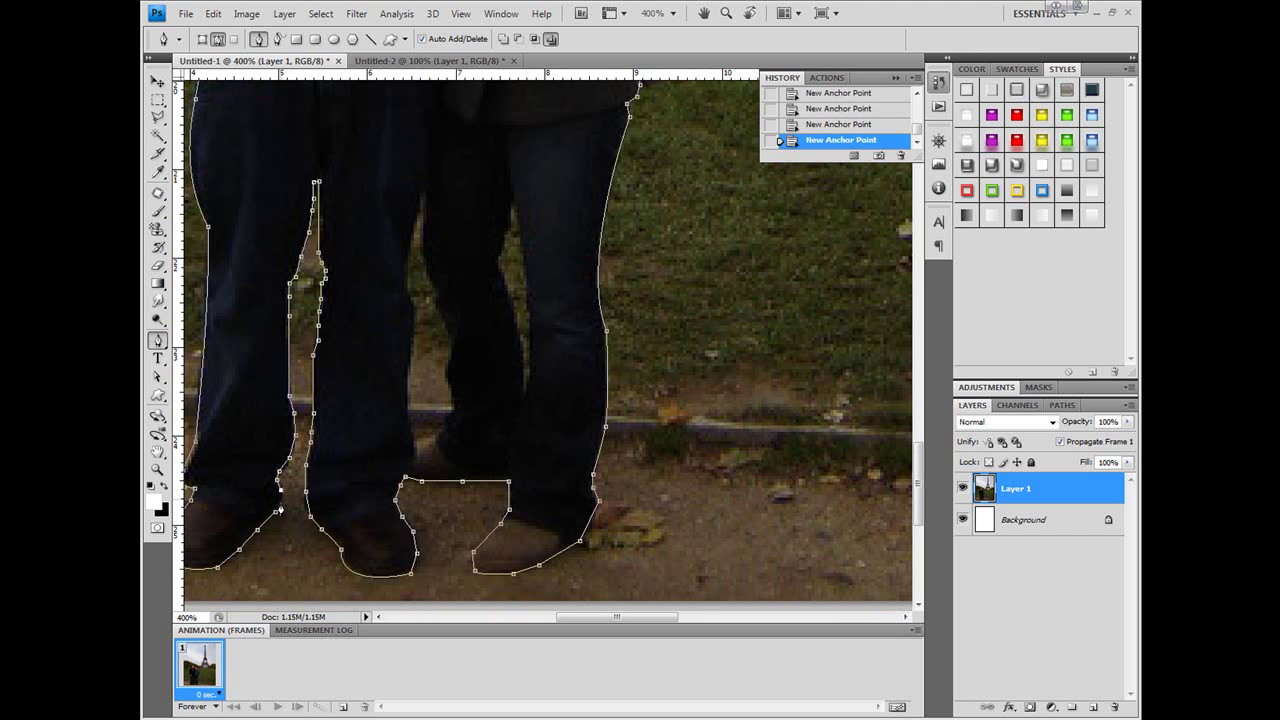
left_click(280, 515)
key("alt")
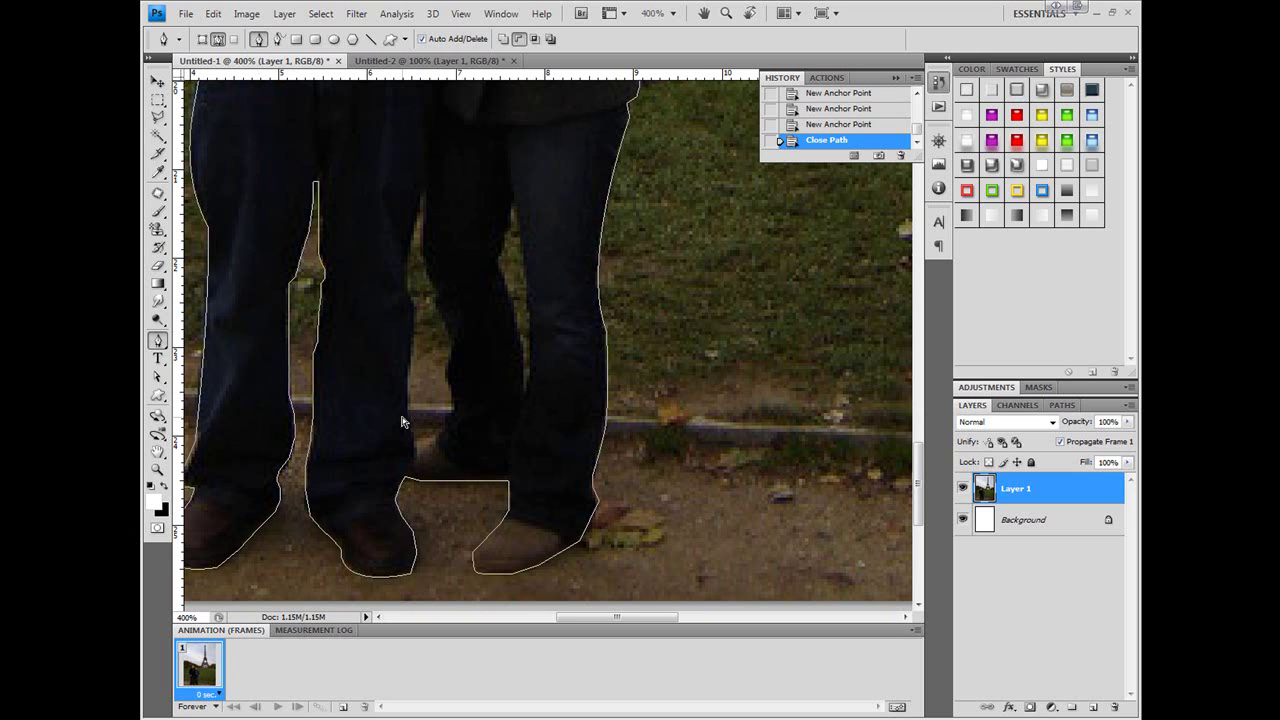
Inspect the closed outline around the couple at different magnifications, from their heads down to their shoes.
scroll(402, 420, "down", 4)
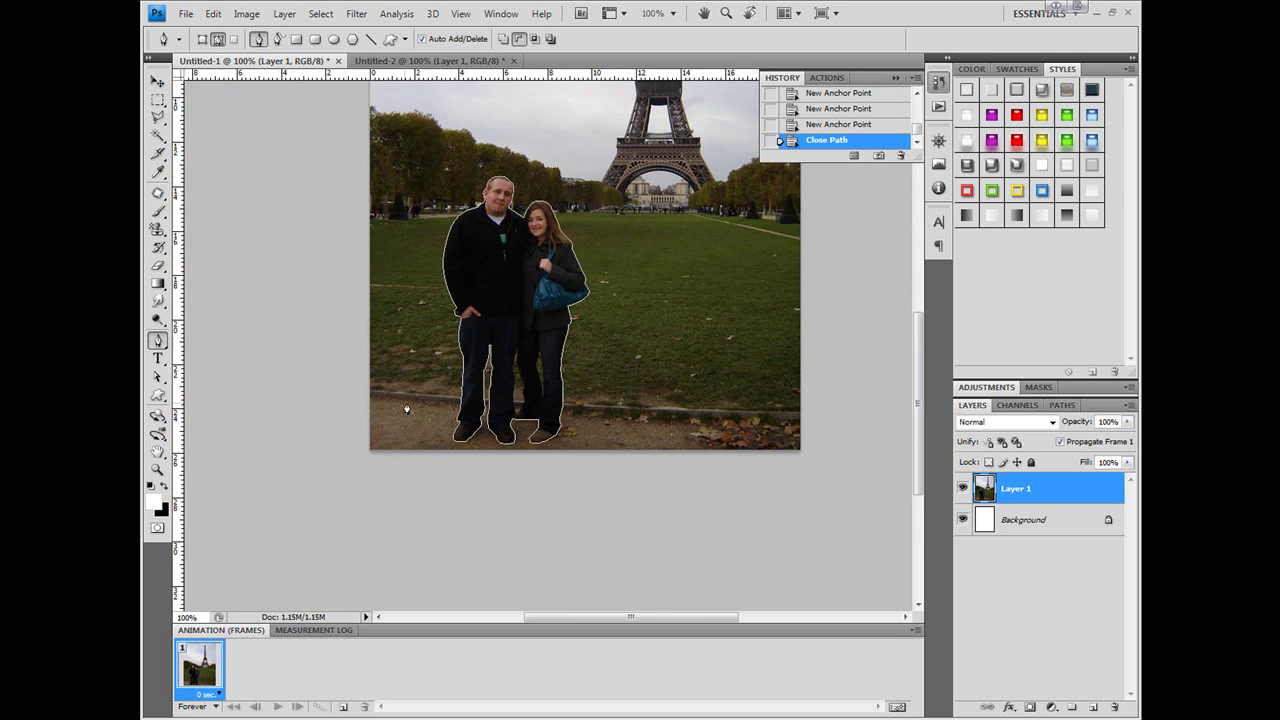
scroll(430, 399, "up", 1)
scroll(455, 372, "up", 1)
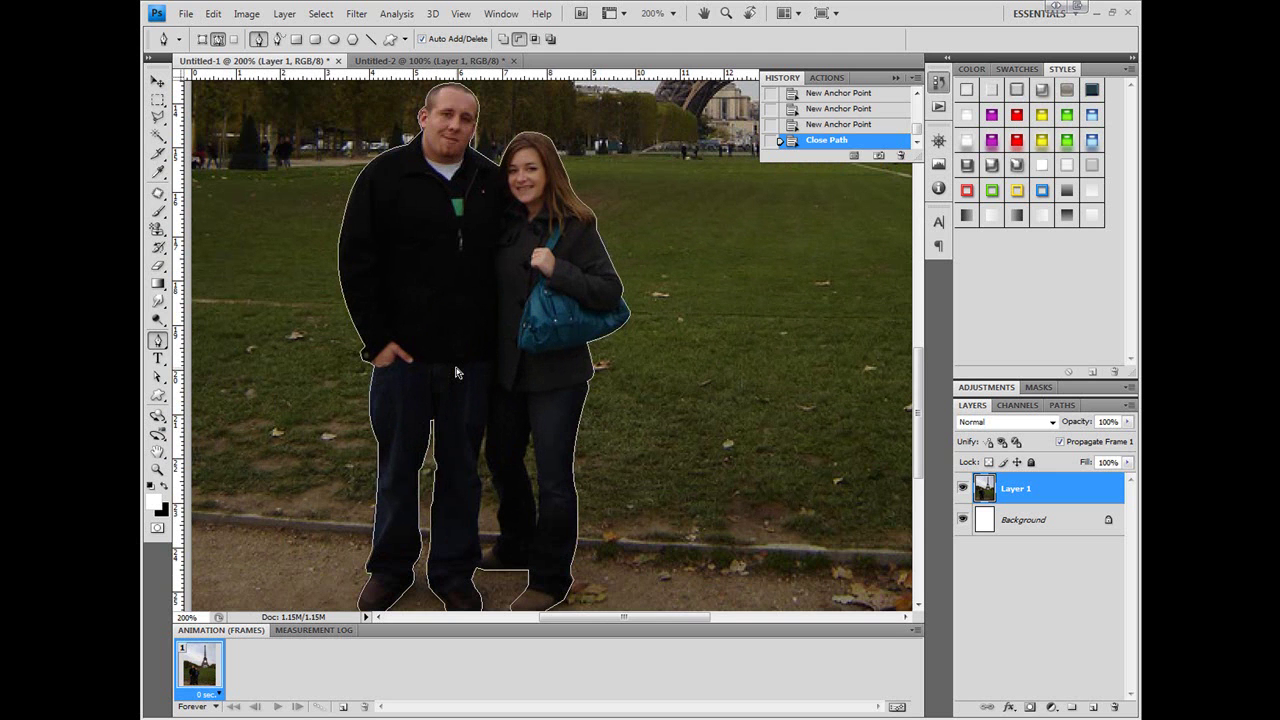
scroll(464, 332, "up", 1)
scroll(798, 244, "up", 1)
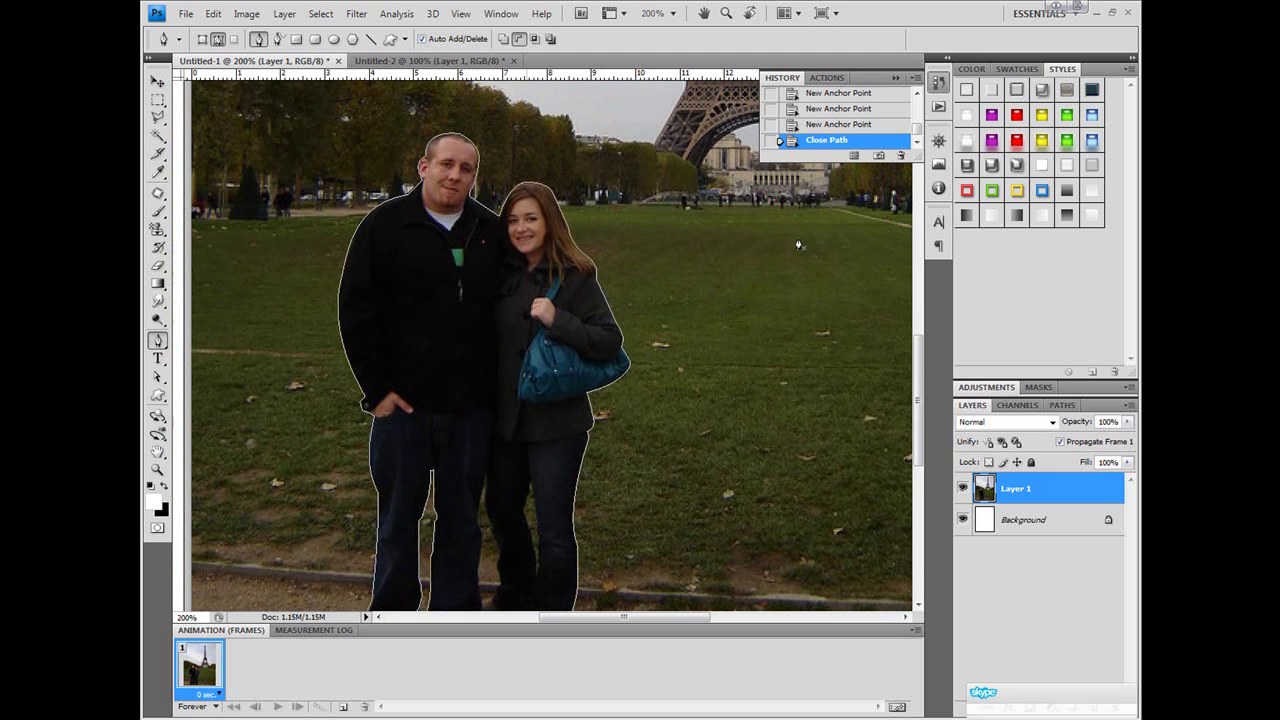
scroll(513, 365, "down", 1)
scroll(513, 365, "down", 3)
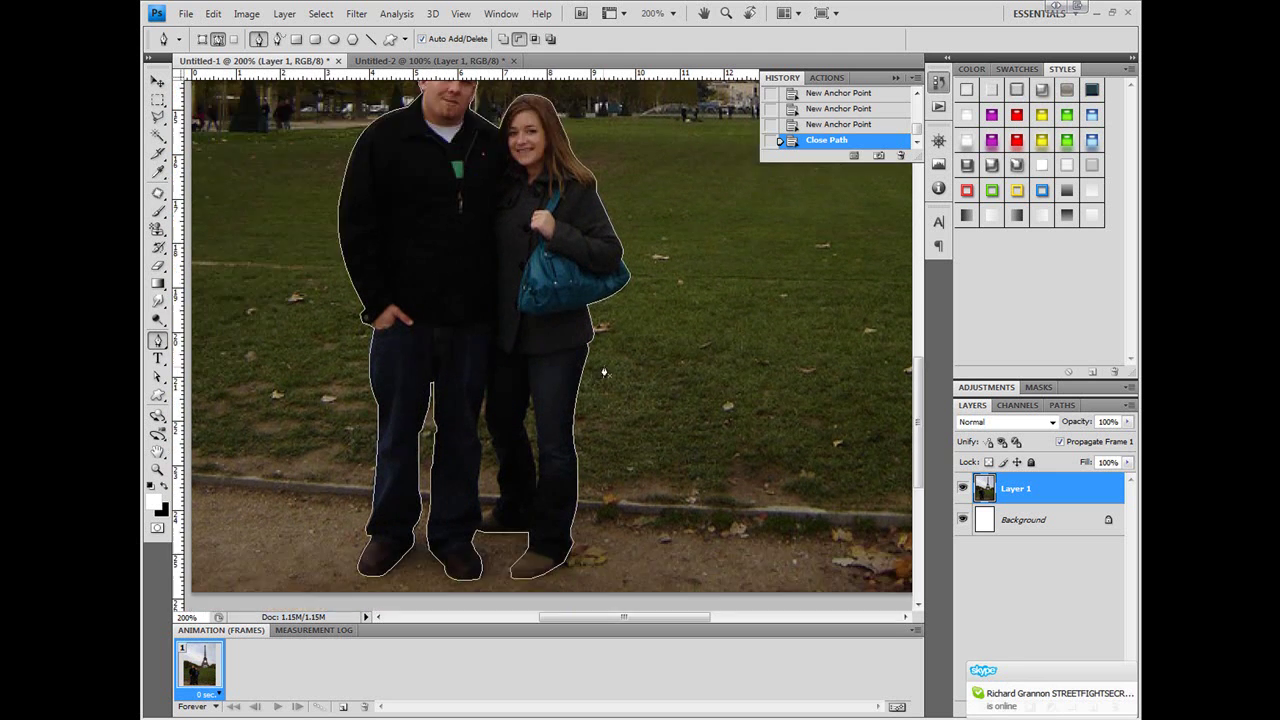
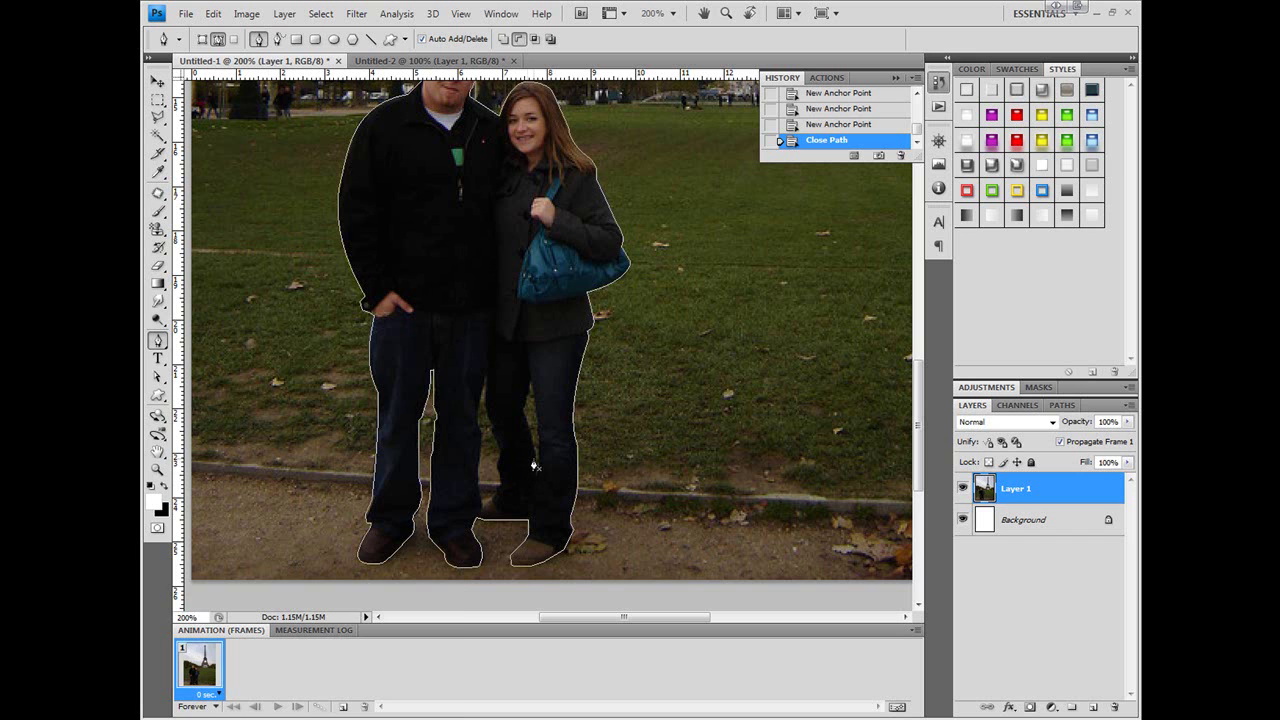
key("super")
key("alt")
left_click(531, 505)
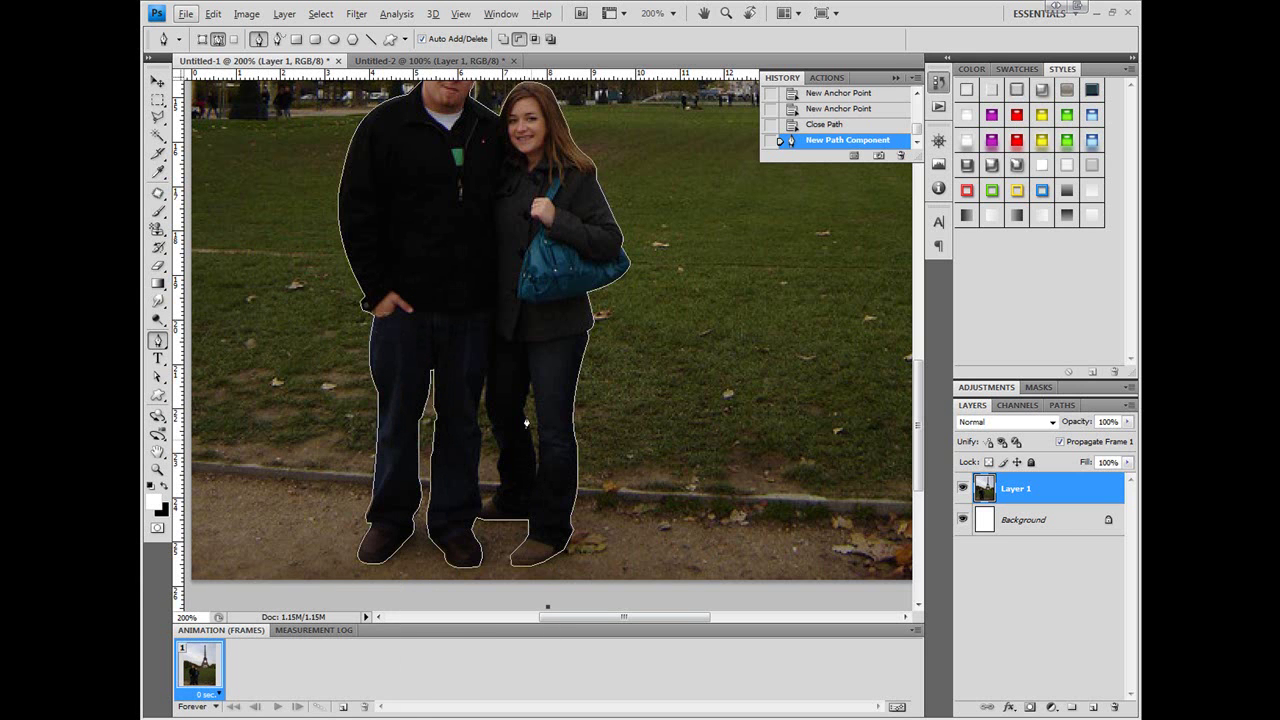
key("alt")
key("alt")
left_click(1111, 13)
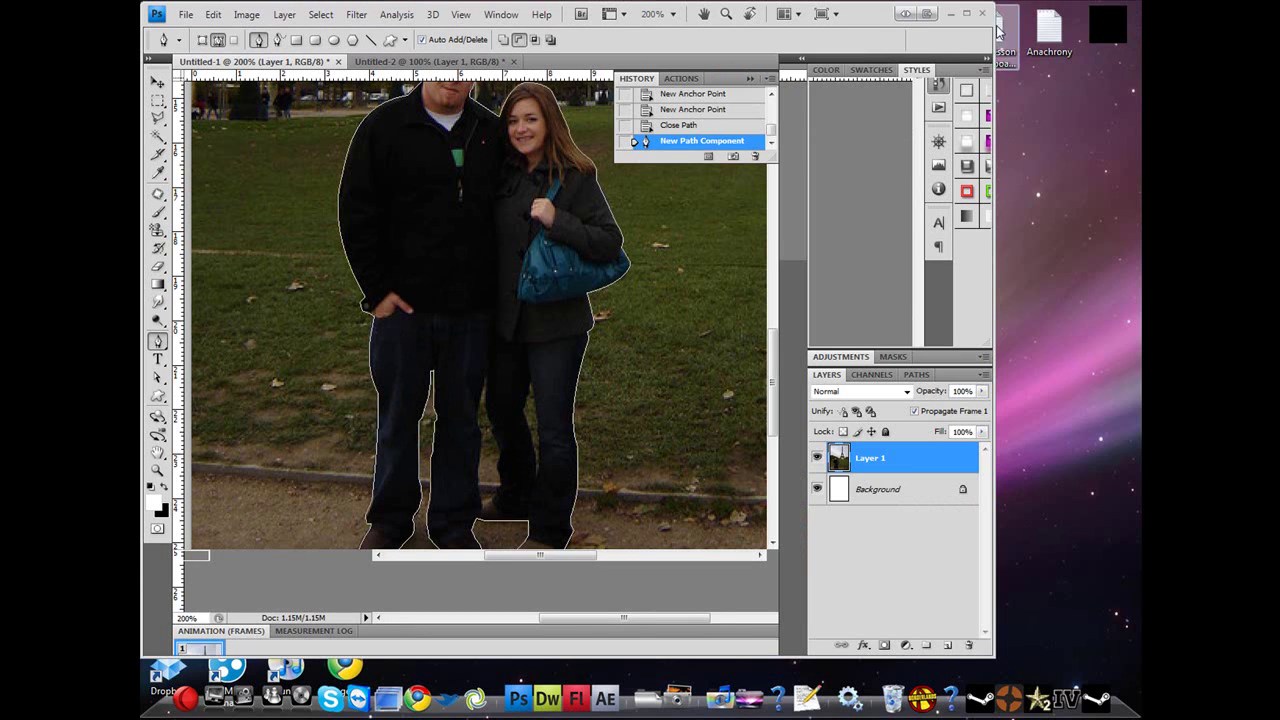
left_click(965, 15)
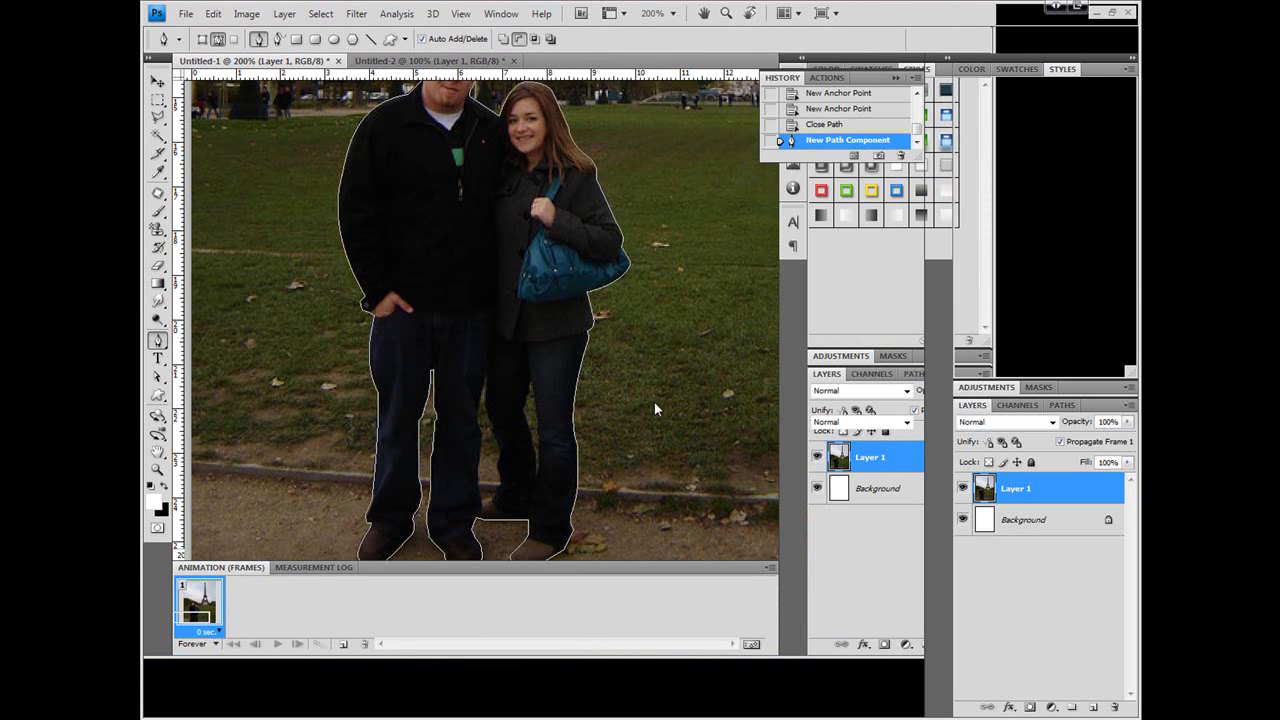
key("alt")
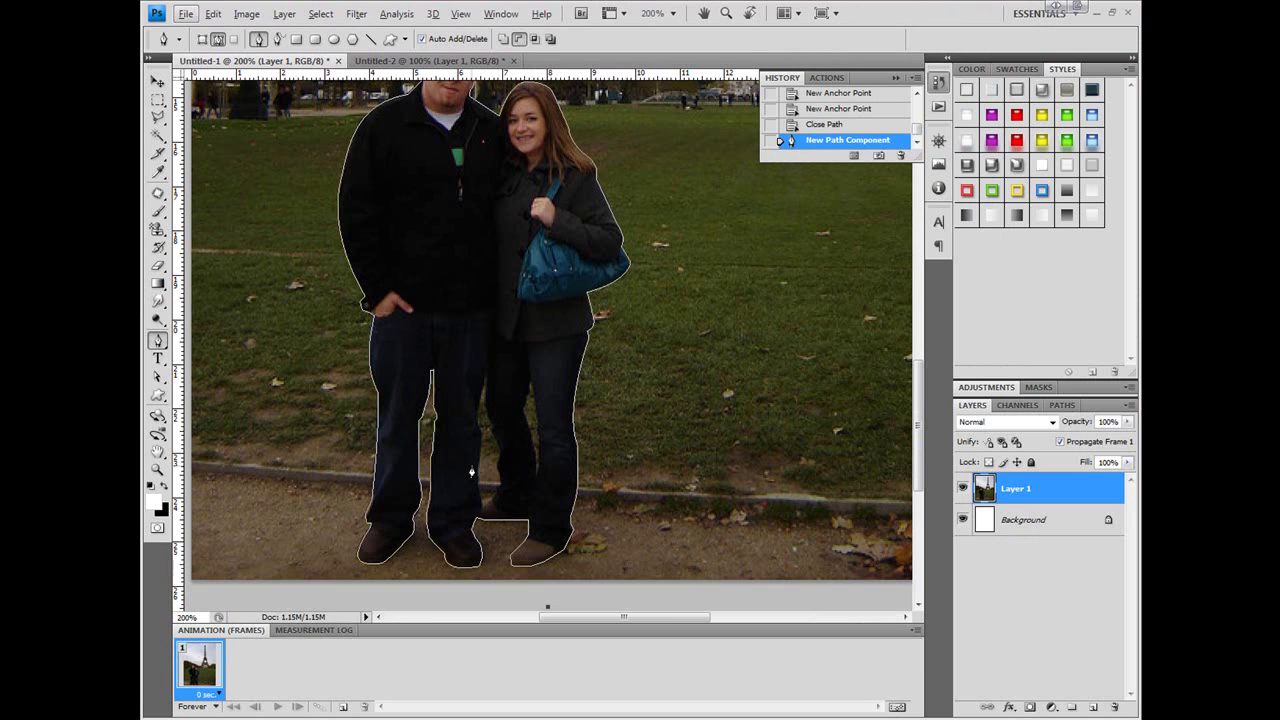
left_click(1018, 517)
left_click(1040, 492)
left_click(157, 117)
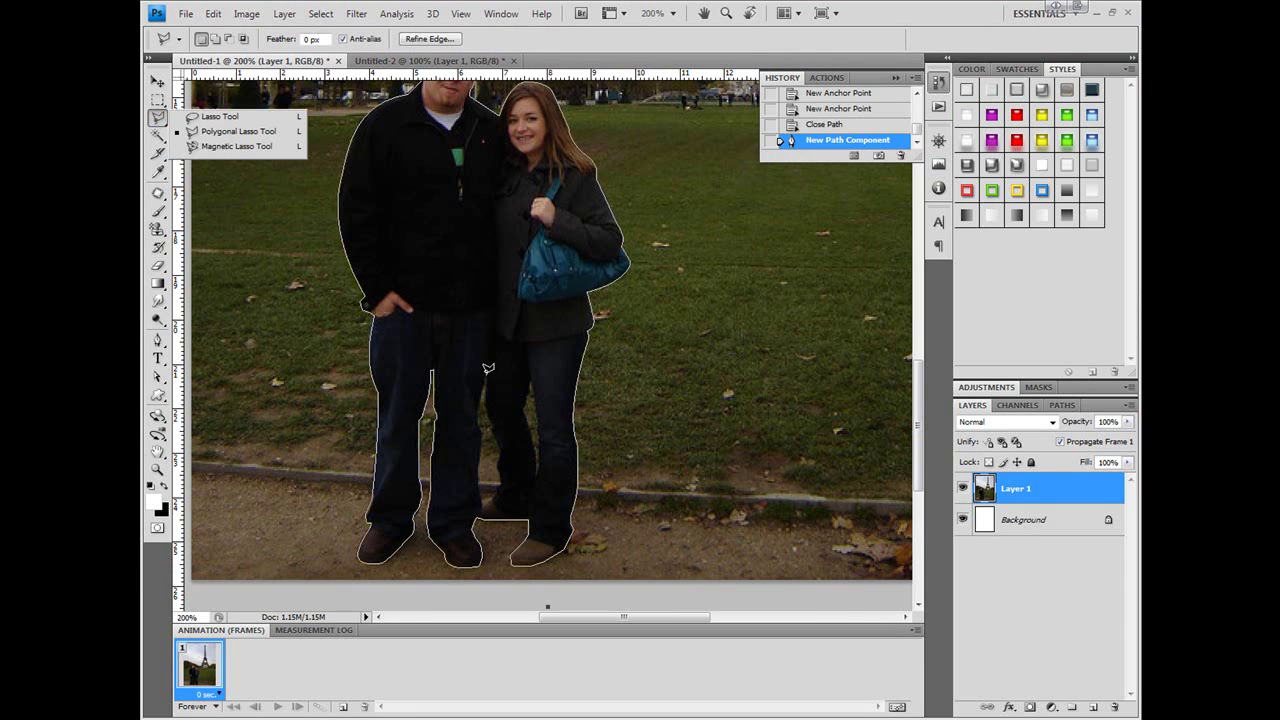
left_click(157, 340)
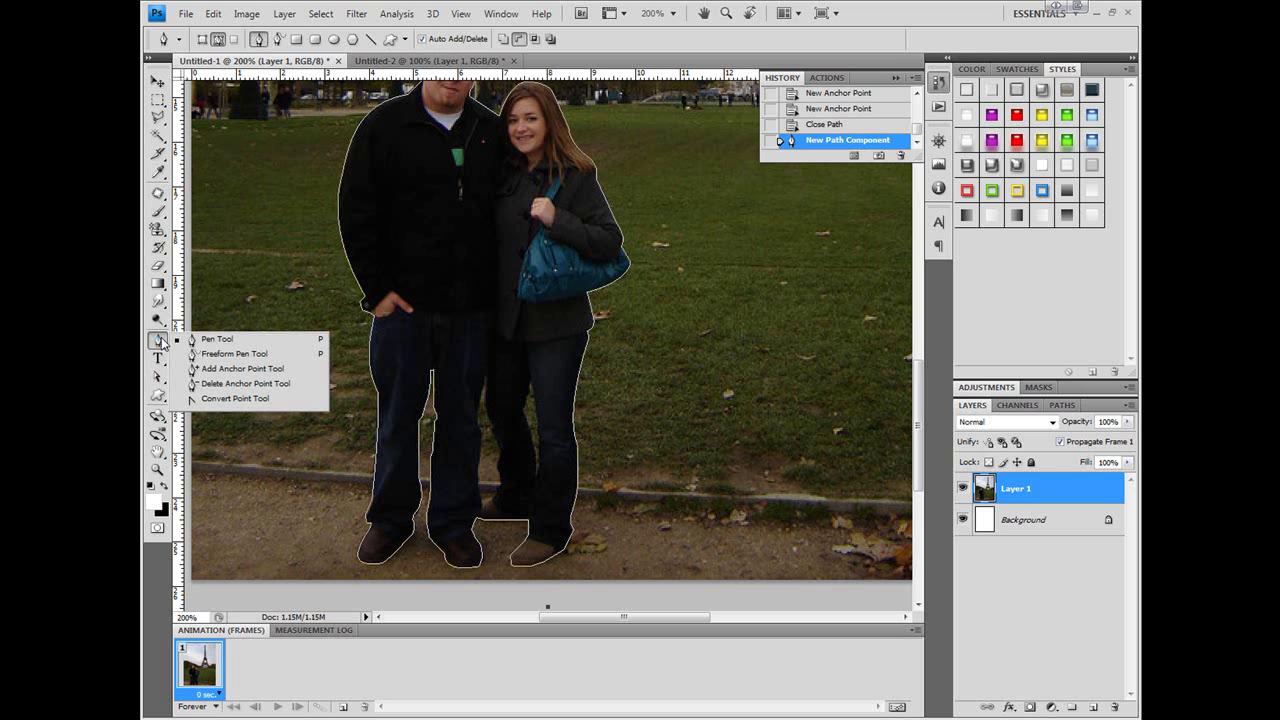
left_click(349, 390)
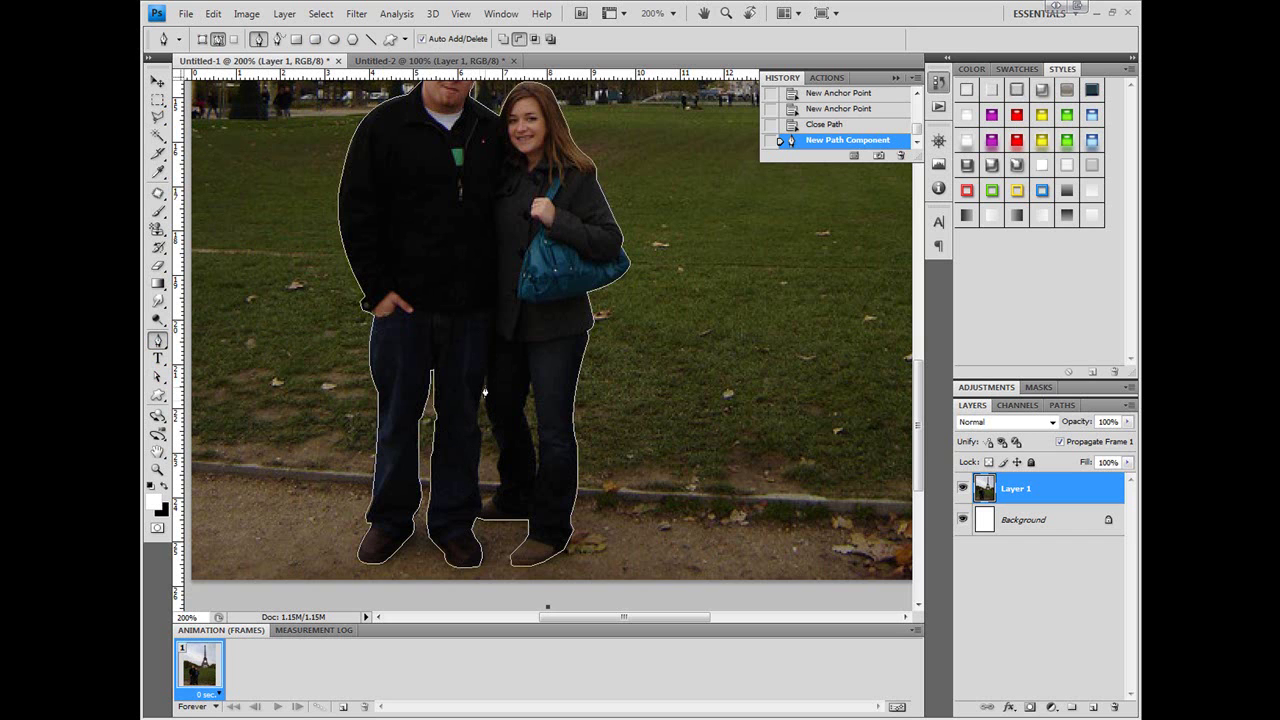
left_click(547, 382)
key("ctrl+alt+z")
left_click(897, 157)
left_click(600, 282)
key("alt")
Trace a closed subtracting path around the background gap between the man's leg and the woman's leg.
left_click(484, 382)
left_click(482, 396)
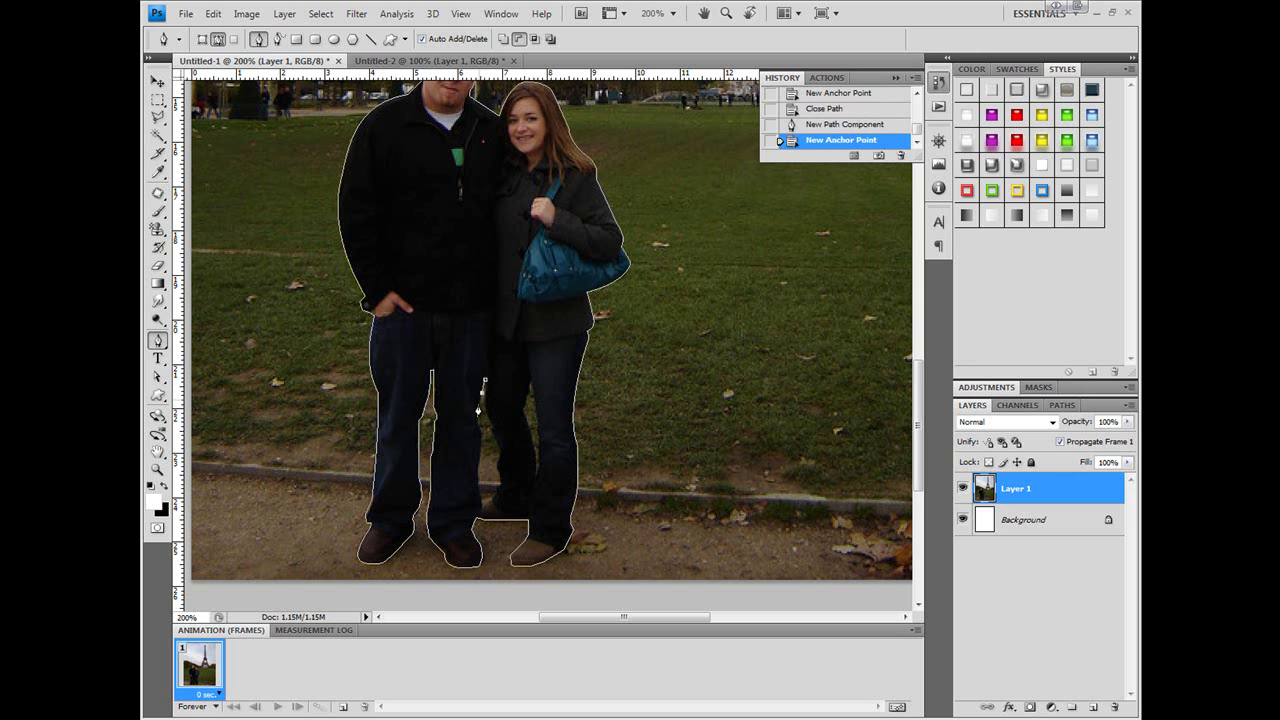
left_click(479, 412)
left_click(480, 428)
left_click(483, 444)
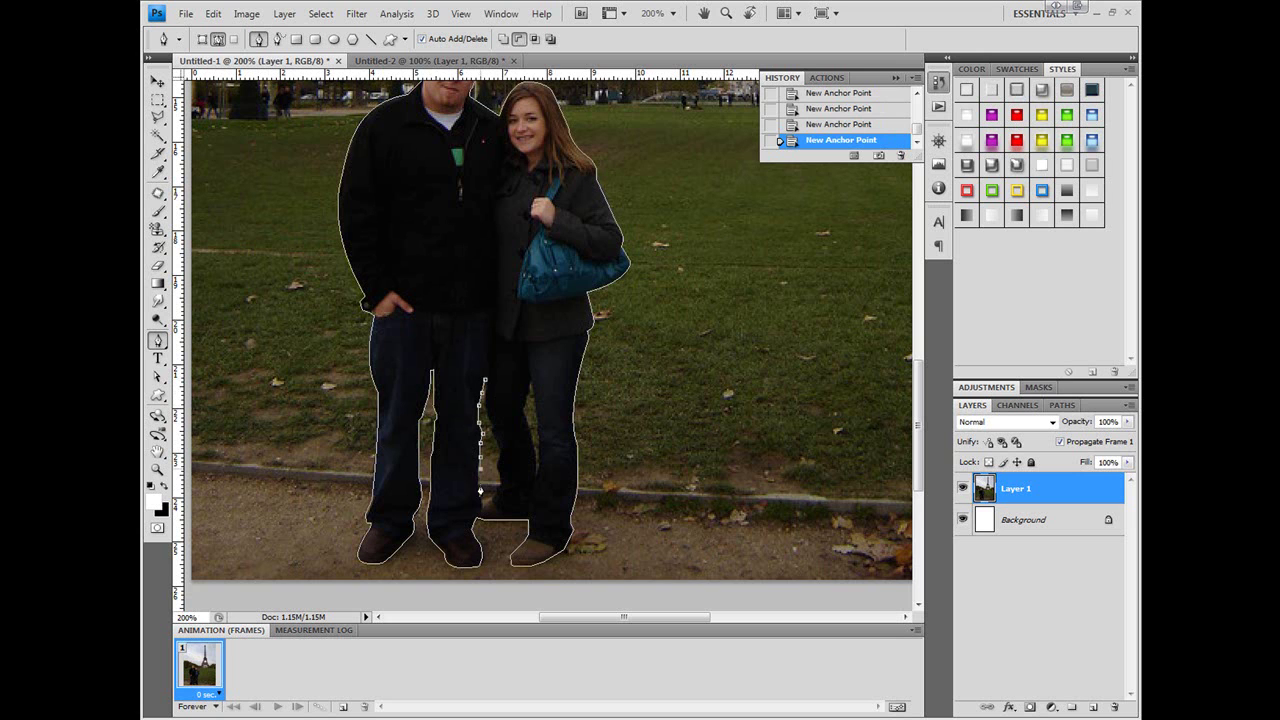
left_click(480, 491)
left_click(485, 386)
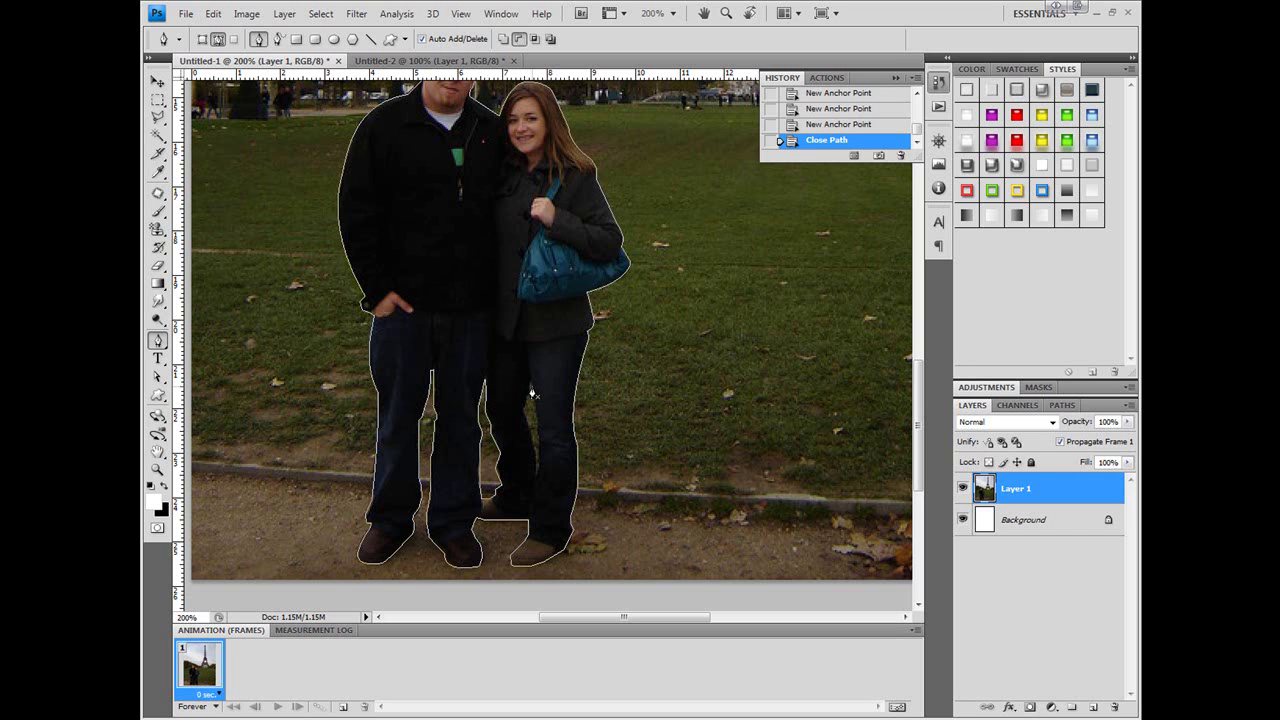
Trace a closed subtracting path around the narrow background gap between the woman's legs.
left_click(529, 386)
left_click(528, 397)
left_click(524, 409)
left_click(524, 418)
left_click(529, 430)
left_click(535, 462)
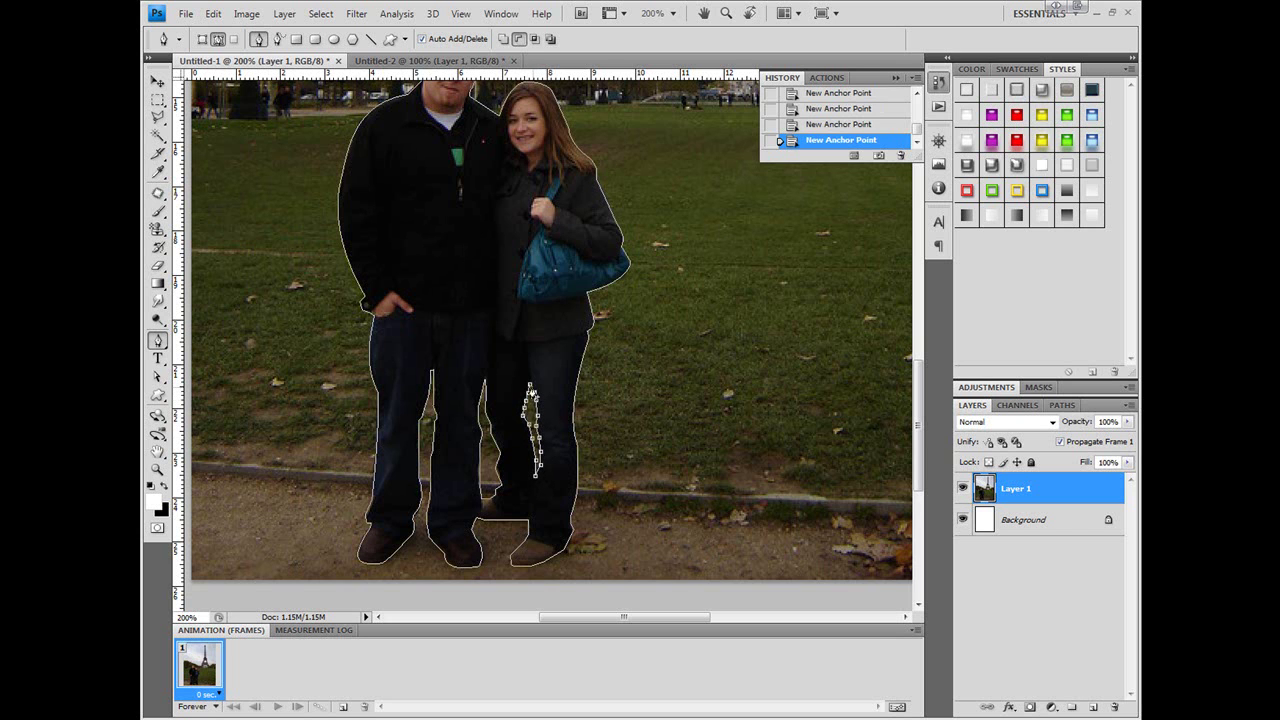
left_click(531, 390)
Load the work path as a selection around the couple and copy the selected area of the photo.
left_click(1062, 405)
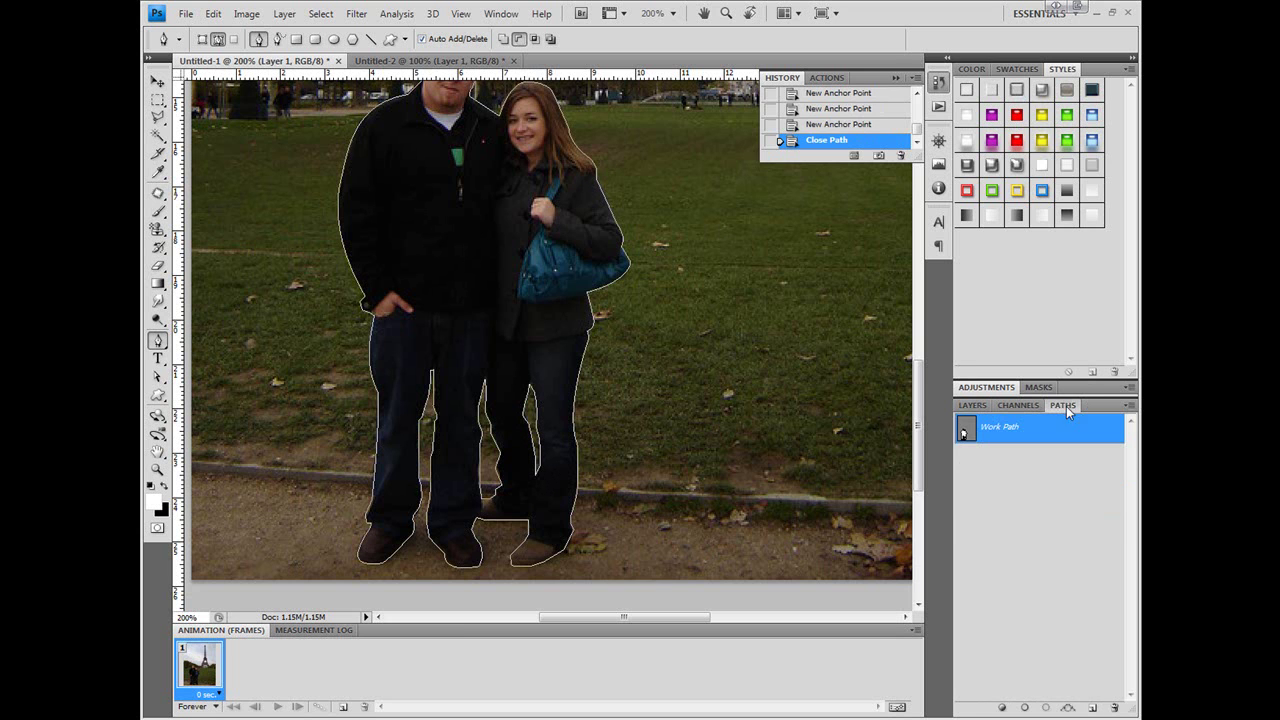
left_click(963, 435, "ctrl")
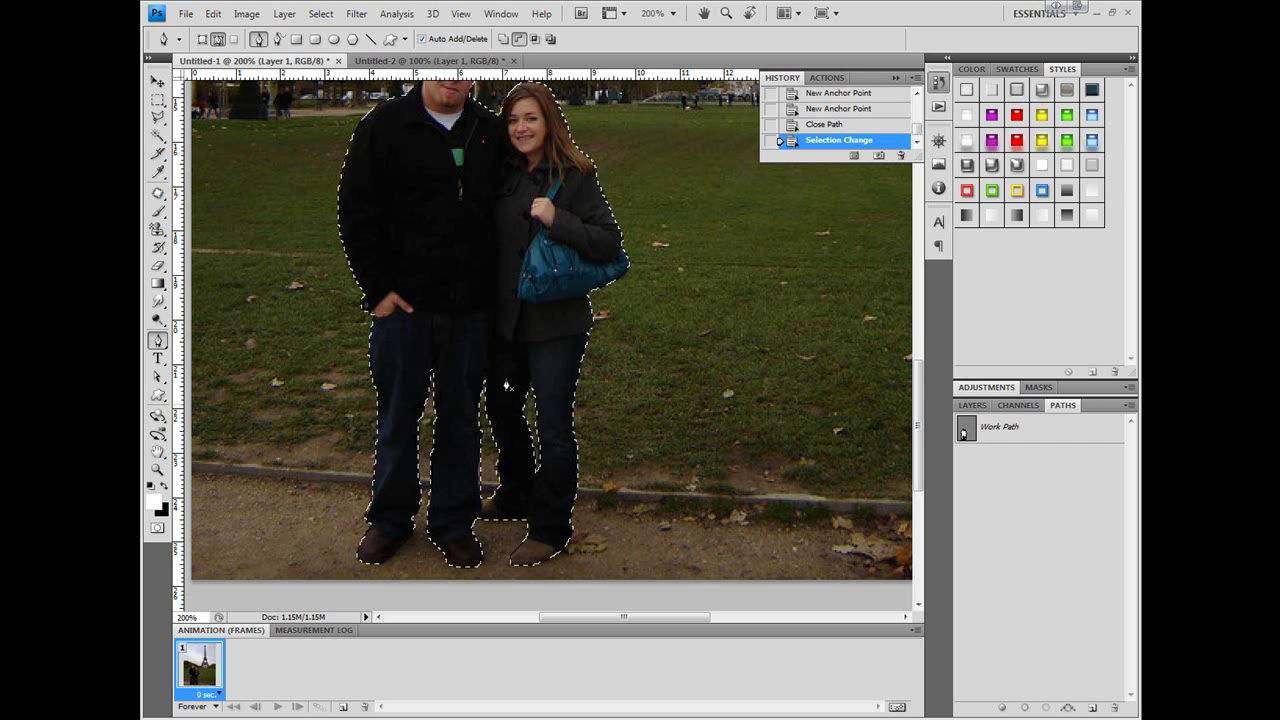
scroll(512, 353, "up", 5)
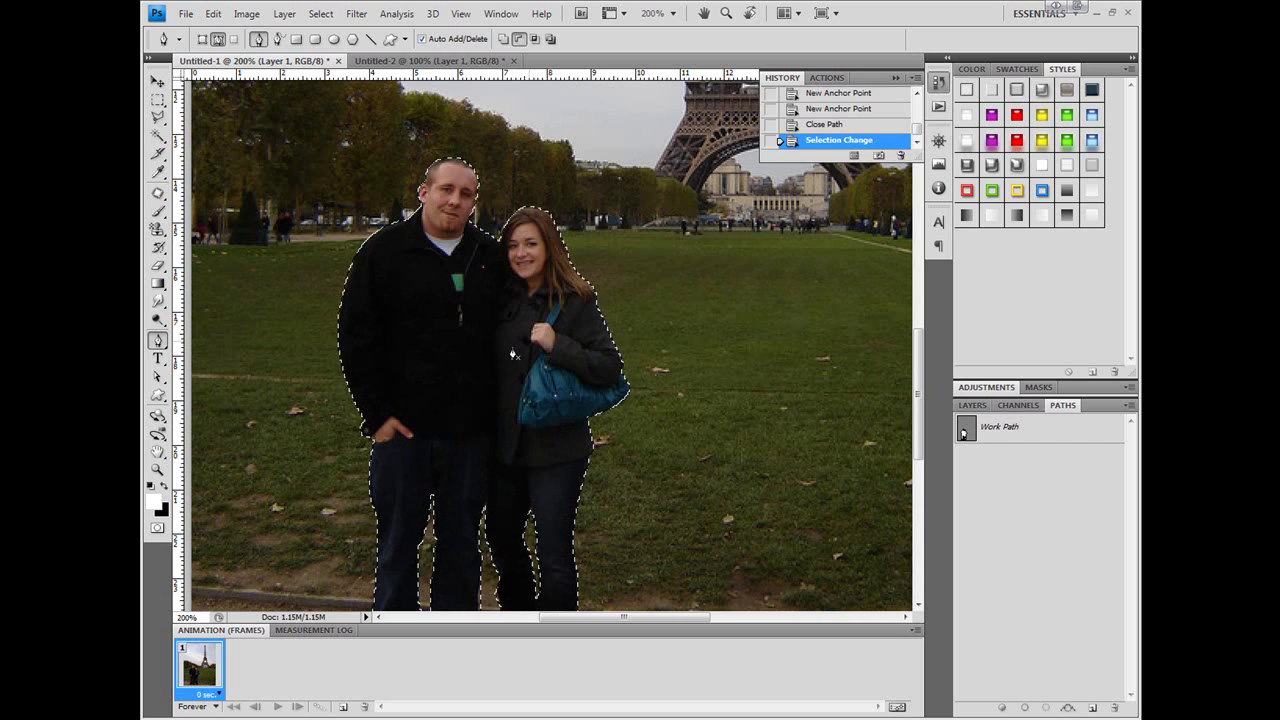
scroll(512, 353, "down", 2)
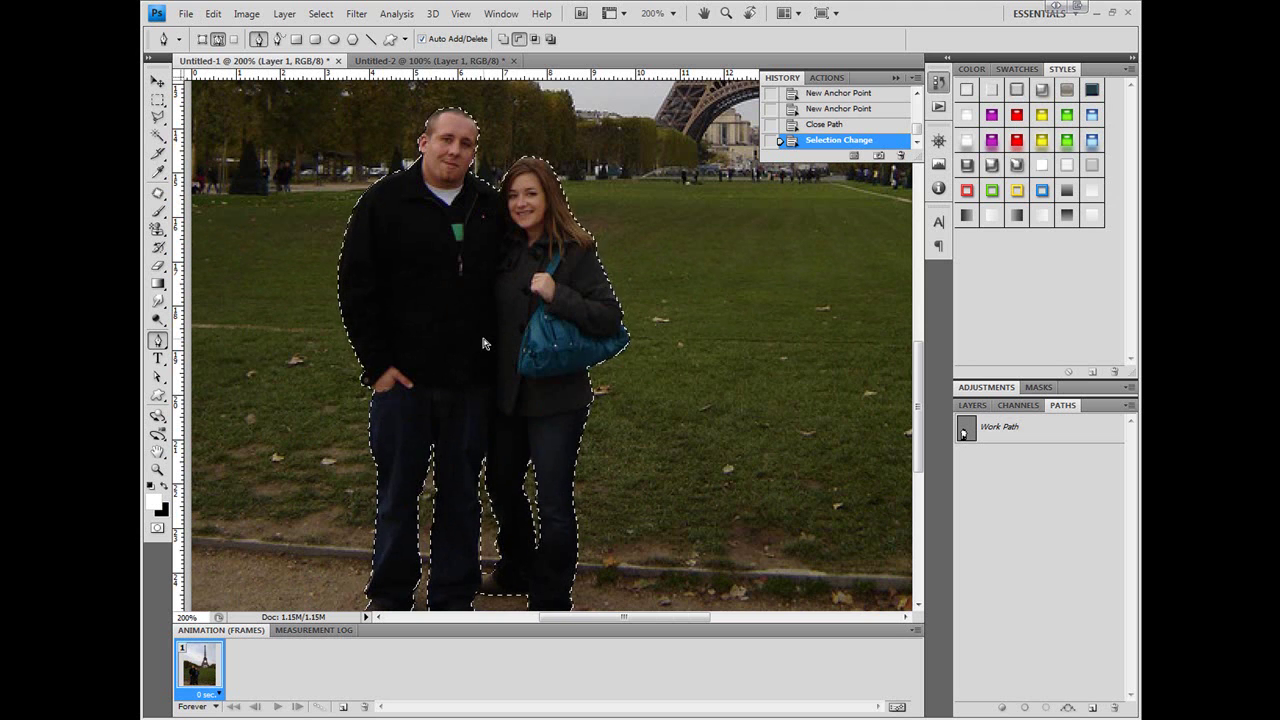
Switch to the Statue of Liberty document, Untitled-2, and paste the couple above Layer 1.
key("ctrl+Tab")
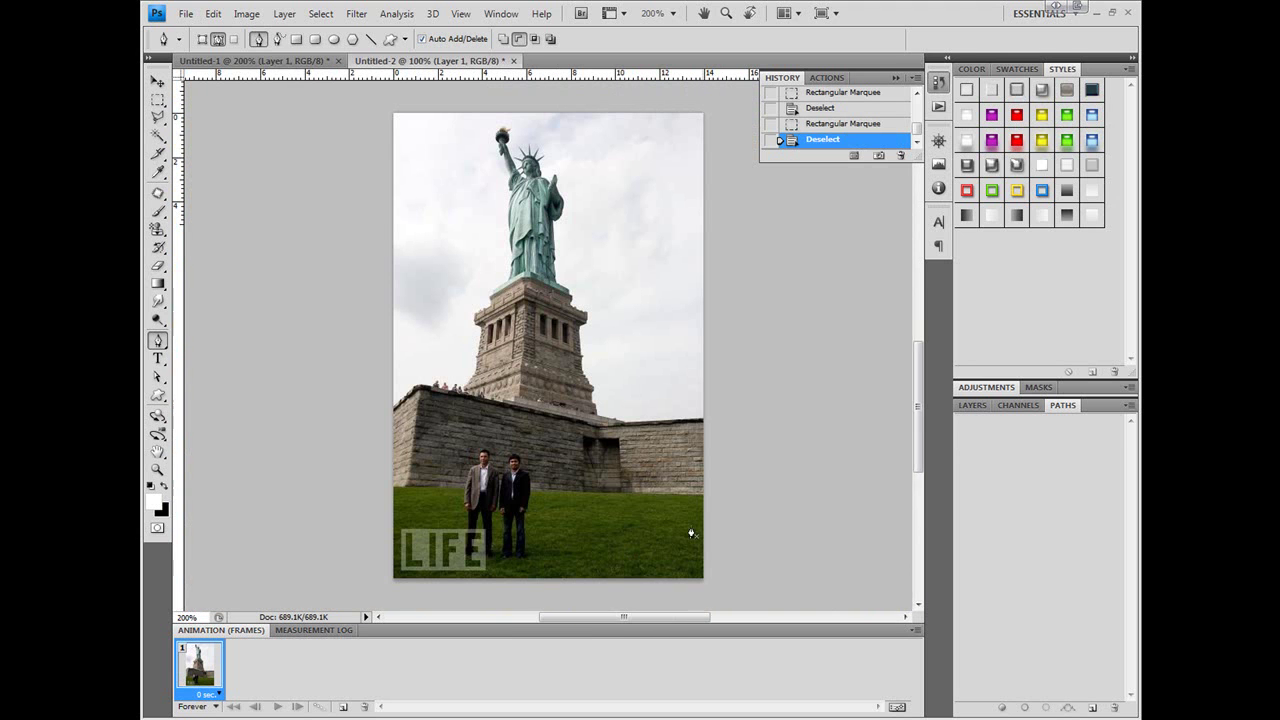
left_click(975, 405)
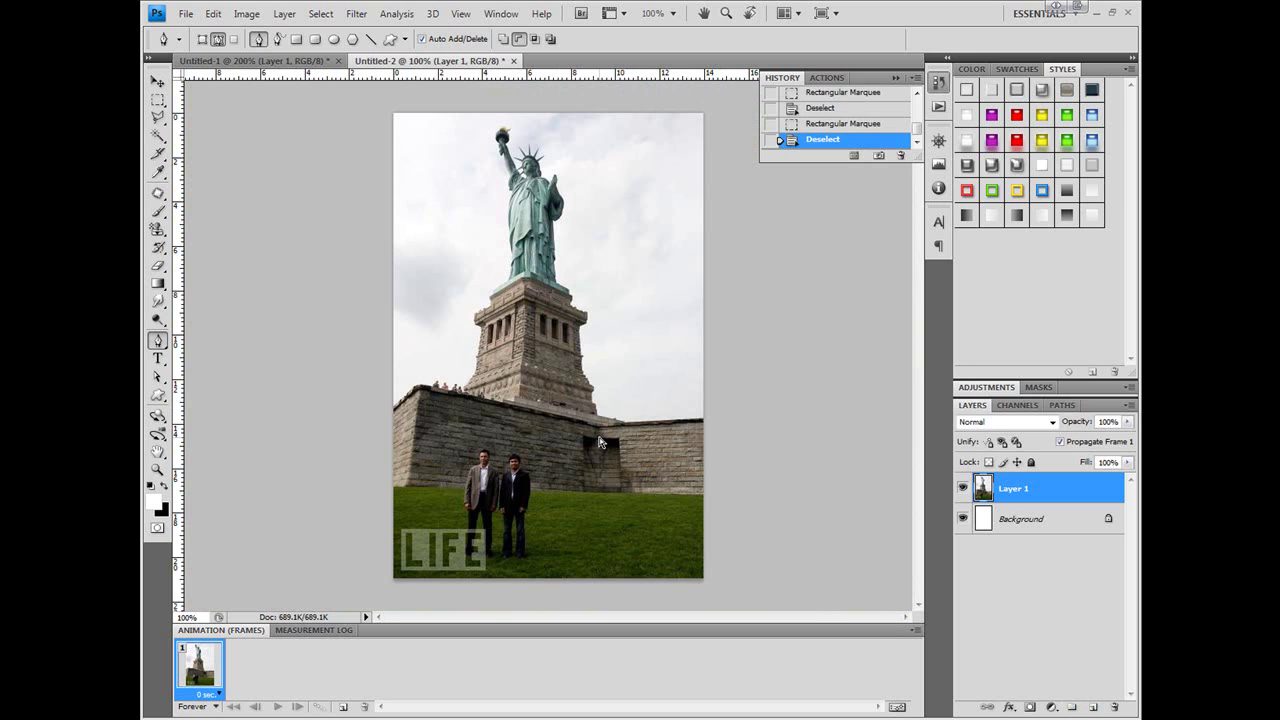
key("ctrl+v")
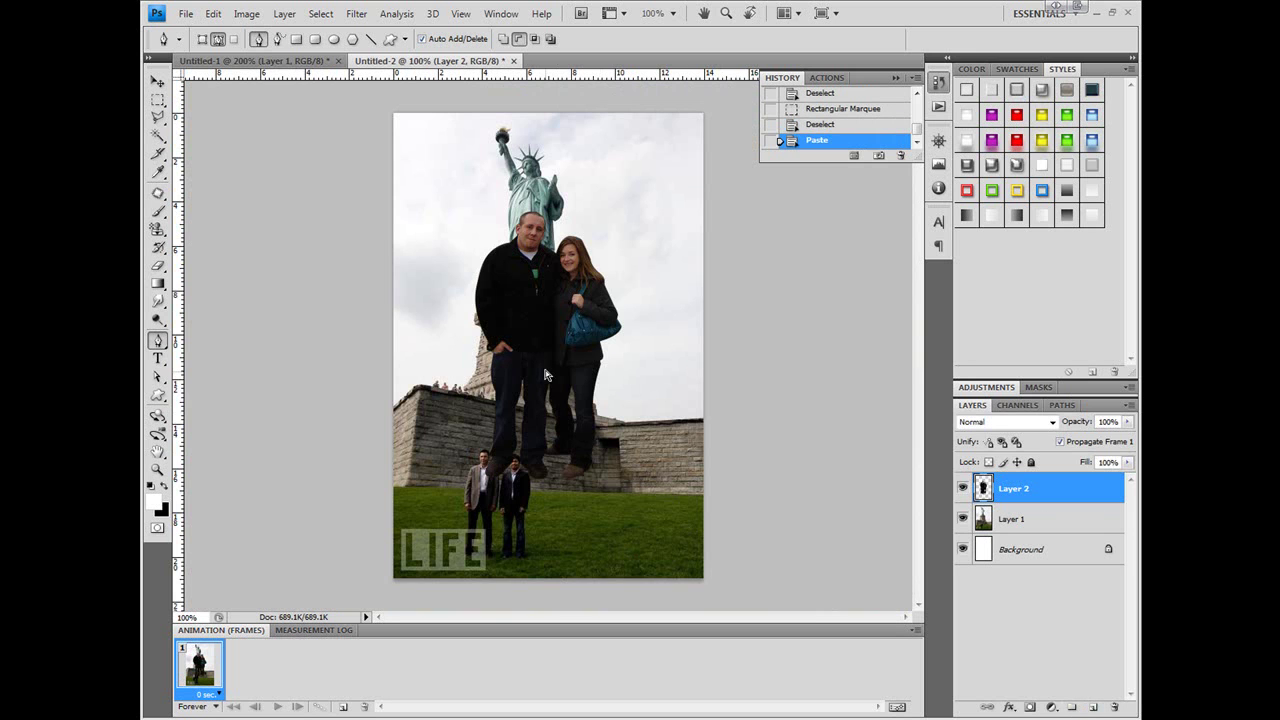
Move the pasted couple down onto the grass, to the right of the two men.
key("v")
left_click_drag(549, 367, 627, 463)
left_click(1055, 521)
left_click(1043, 491)
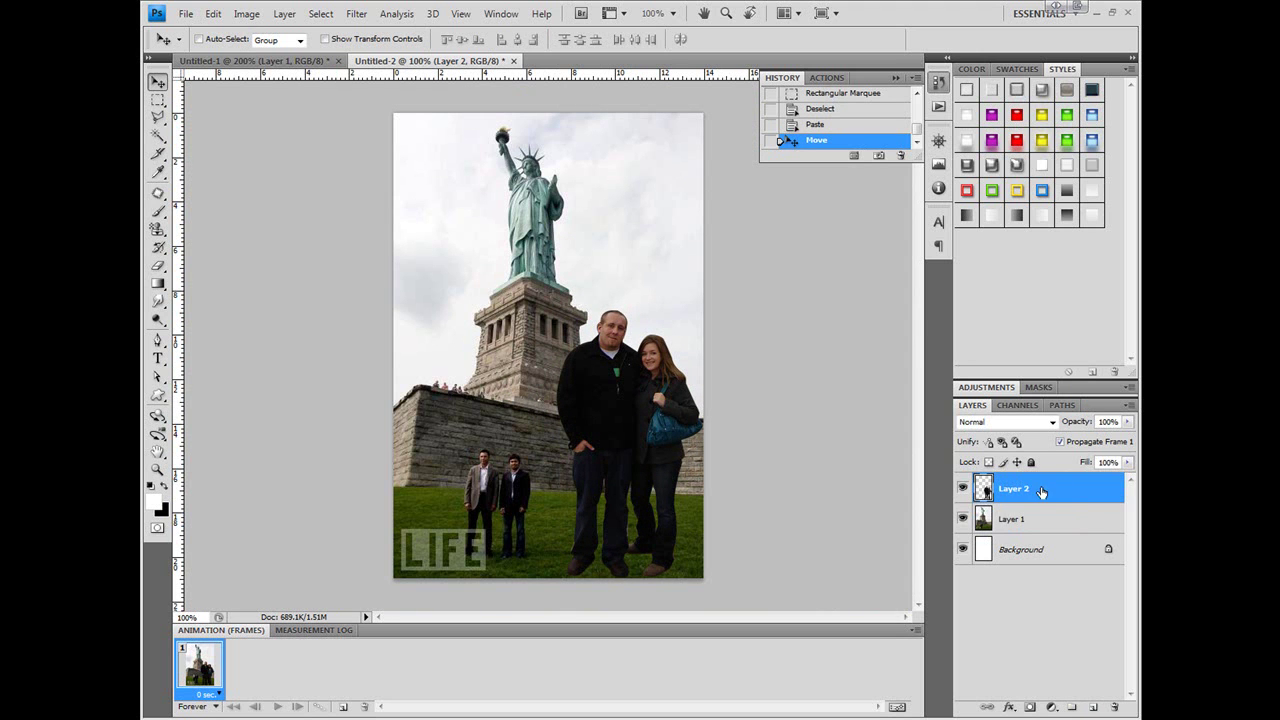
left_click_drag(635, 459, 604, 454)
Scale the couple proportionally to 42.2% with Free Transform and place them directly beside the two men on the grass.
key("ctrl+t")
left_click_drag(531, 313, 620, 460)
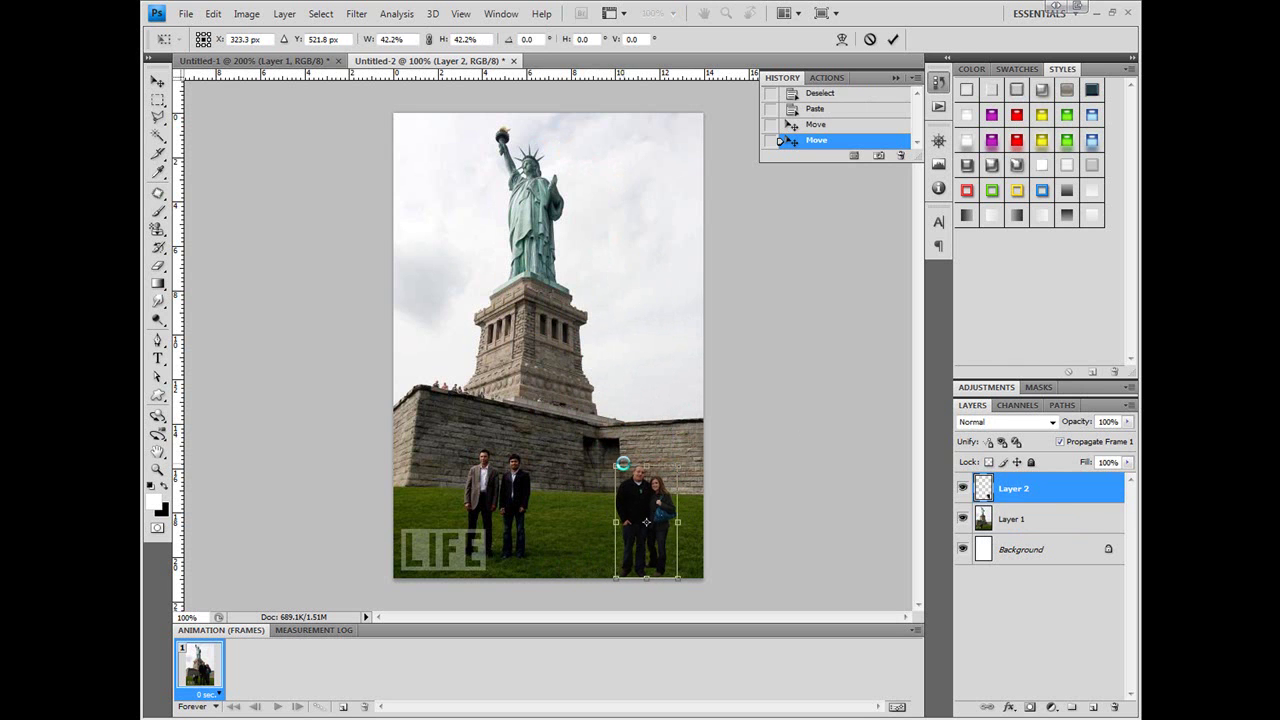
left_click_drag(643, 506, 563, 492)
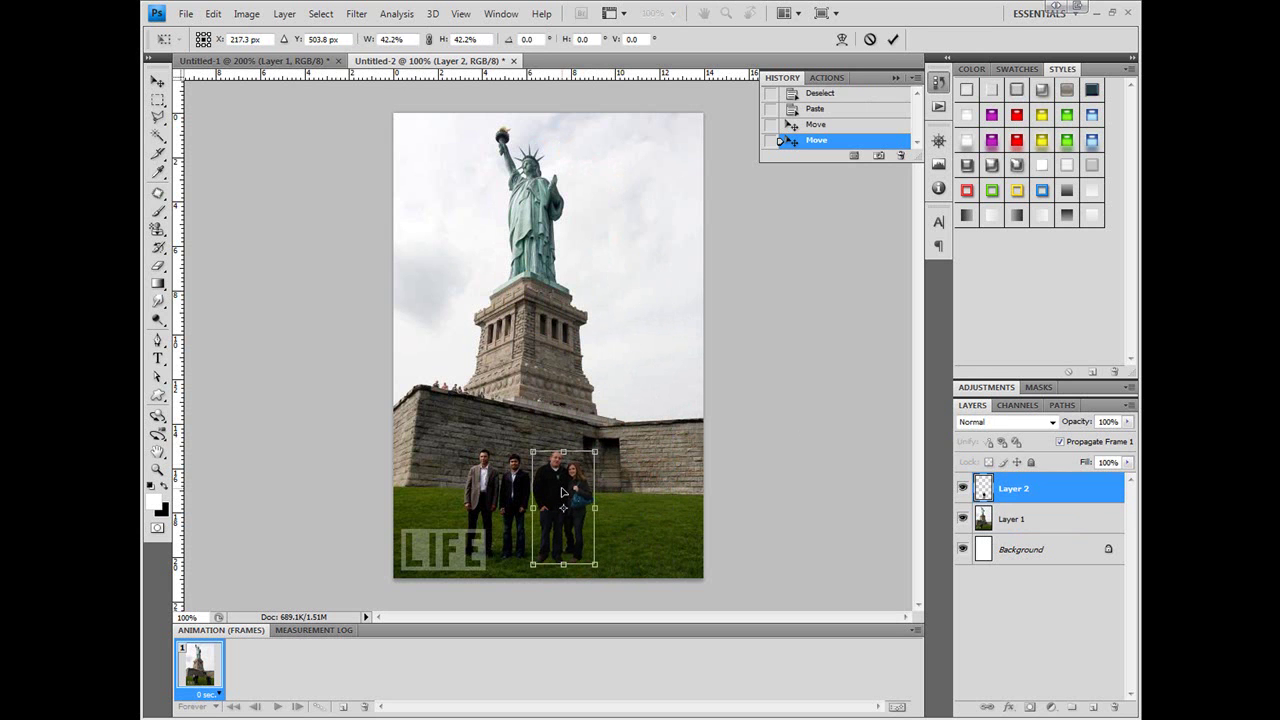
key("Return")
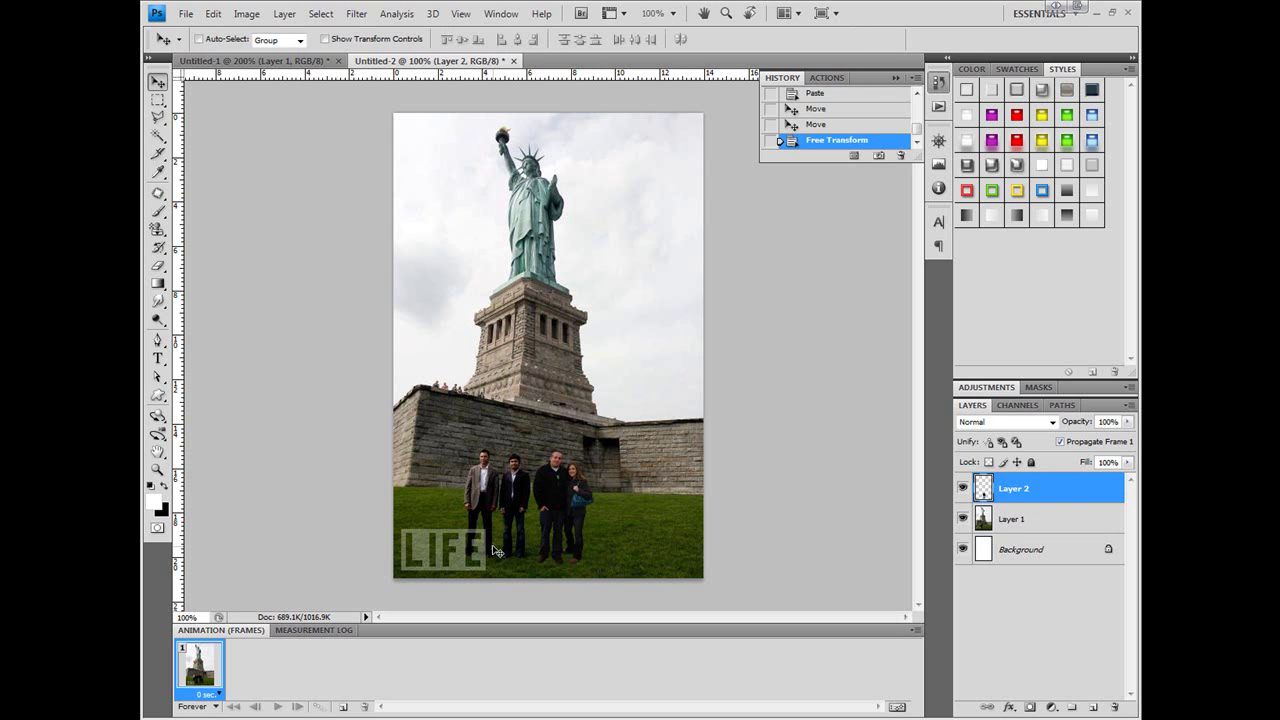
Inspect the pasted couple at 300% magnification, comparing their size, edges and feet on the grass with the two men beside them.
key("ctrl+plus")
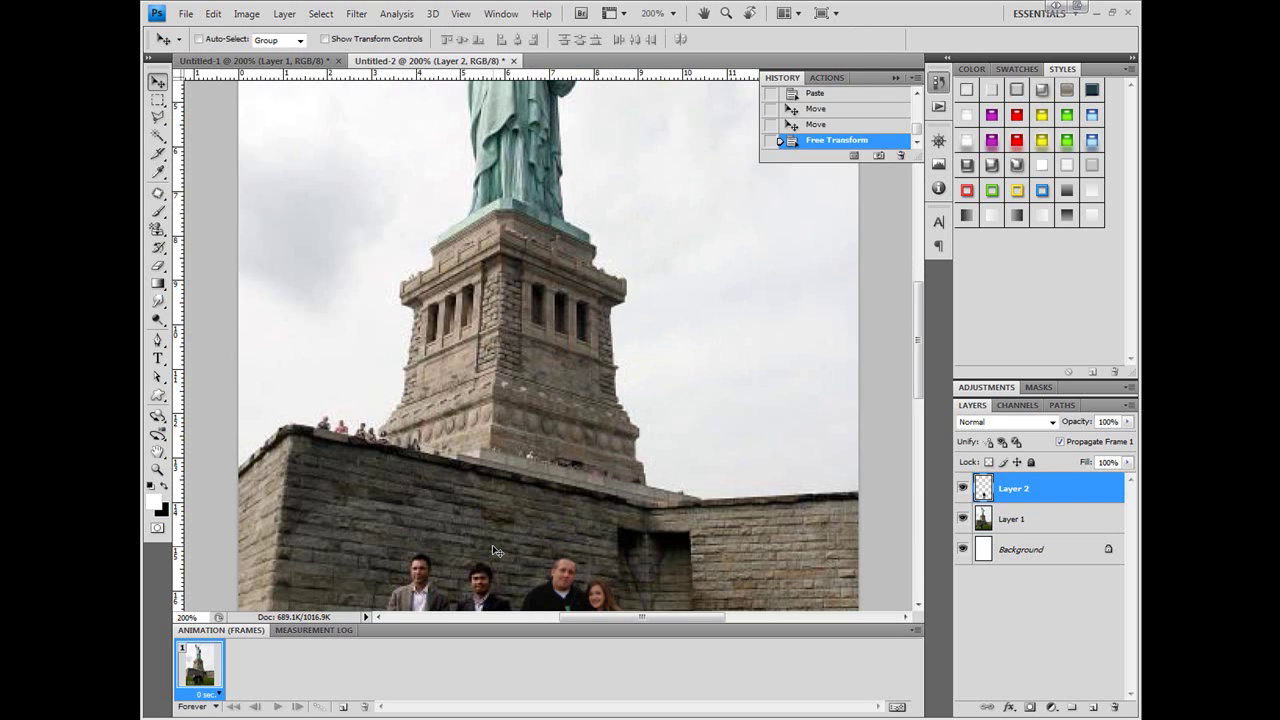
key("ctrl+plus")
scroll(495, 523, "down", 5)
scroll(600, 568, "down", 3)
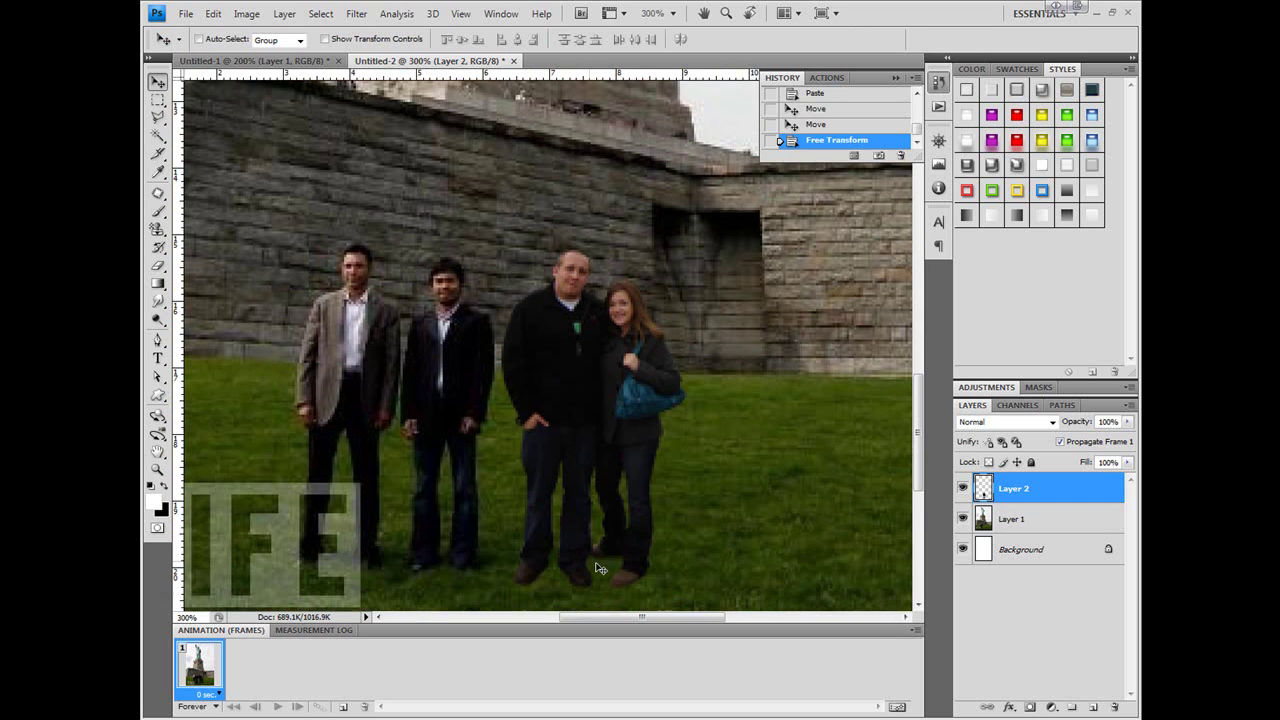
scroll(600, 575, "down", 3)
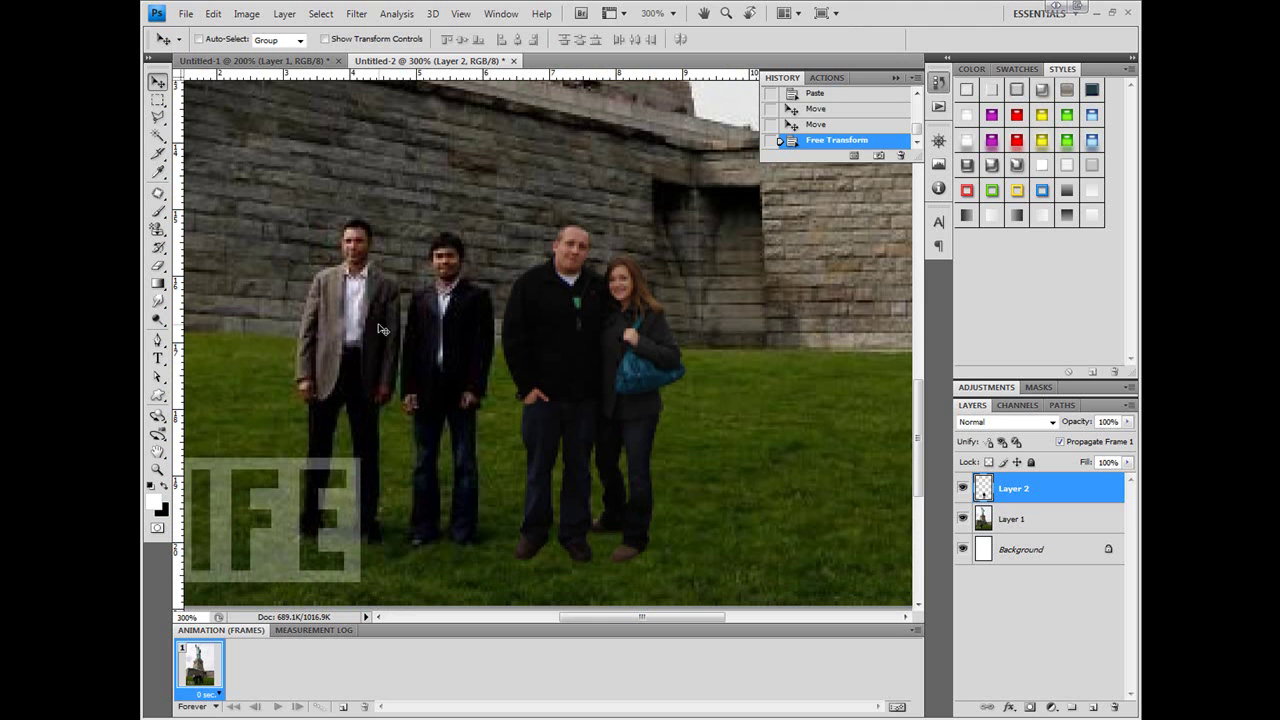
scroll(589, 423, "down", 2)
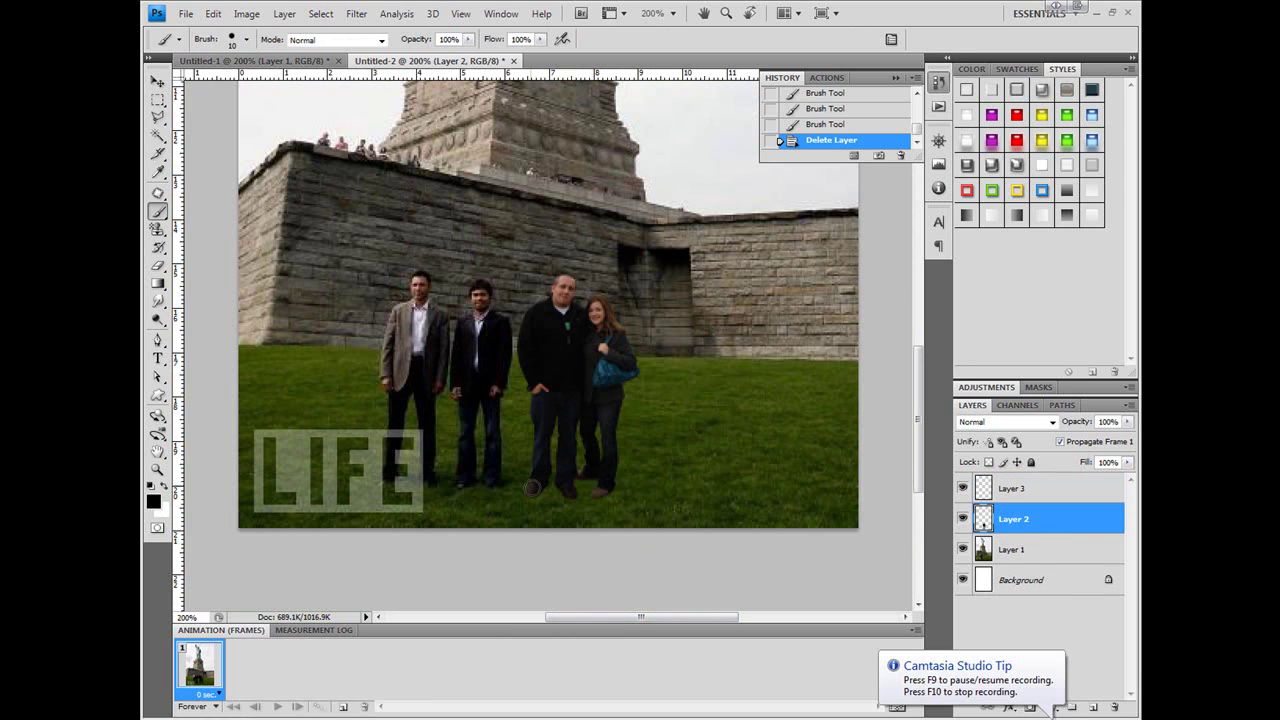
Review the retouched composite around the couple's feet, the lawn and the wall, finishing with the whole image at 100%.
left_click(1014, 551)
left_click(1015, 519)
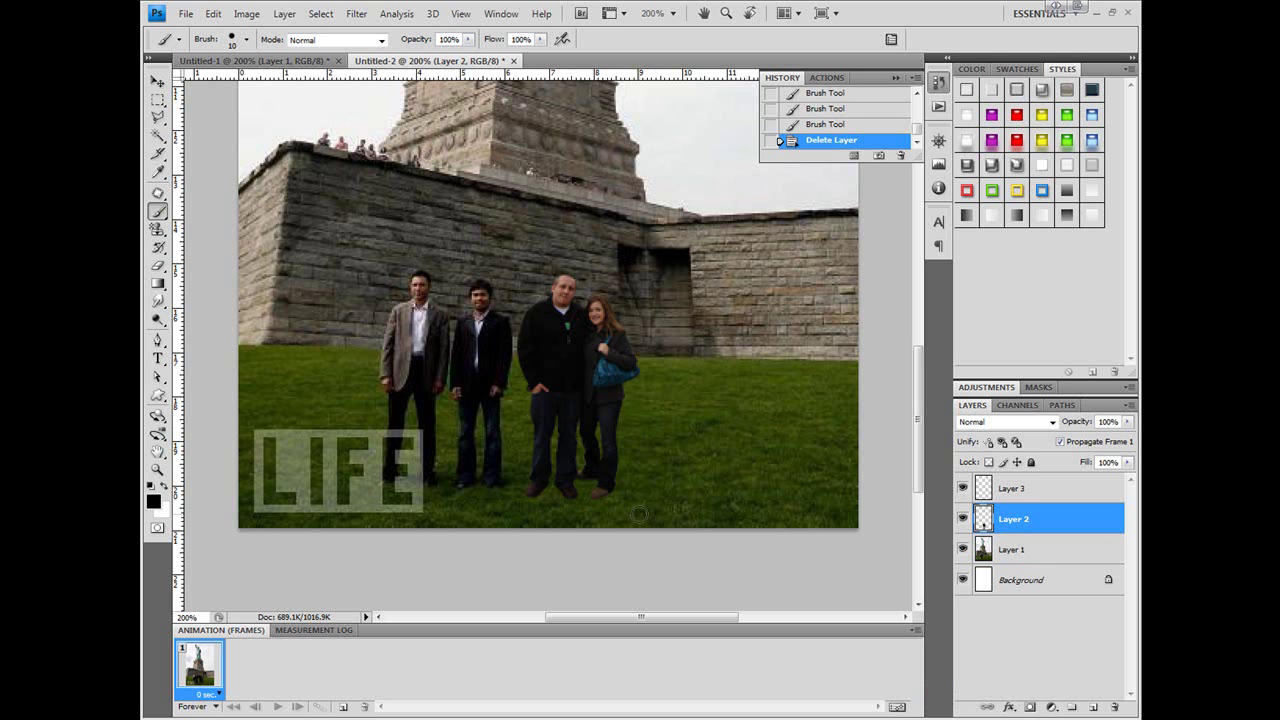
mouse_move(918, 445)
left_mouse_down()
mouse_move(918, 388)
mouse_move(918, 441)
left_mouse_up()
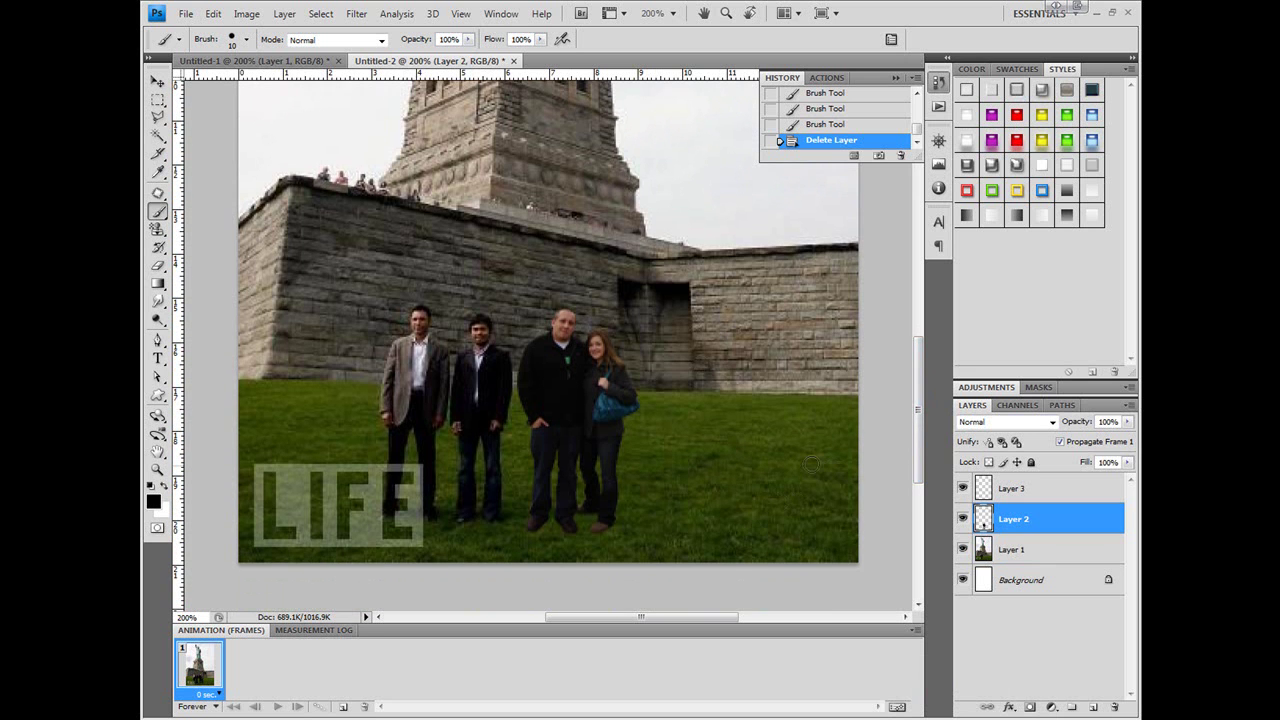
mouse_move(921, 430)
left_mouse_down()
mouse_move(923, 384)
mouse_move(925, 418)
left_mouse_up()
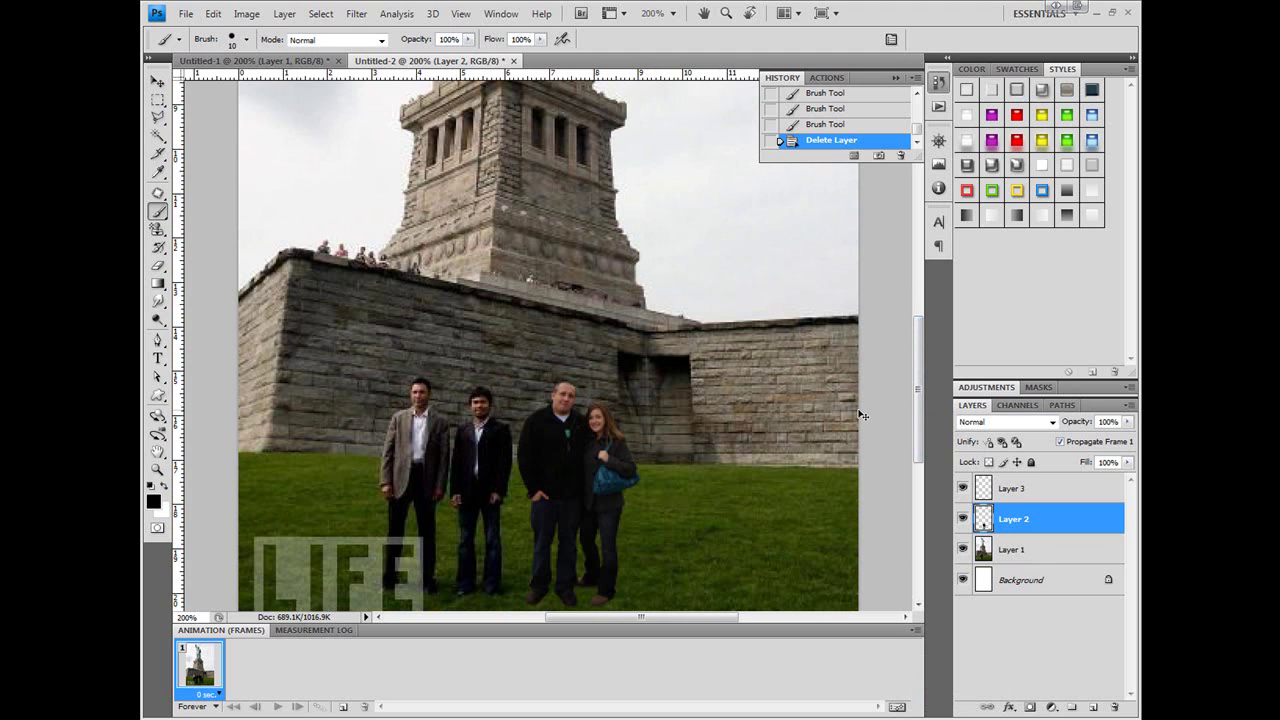
key("ctrl+minus")
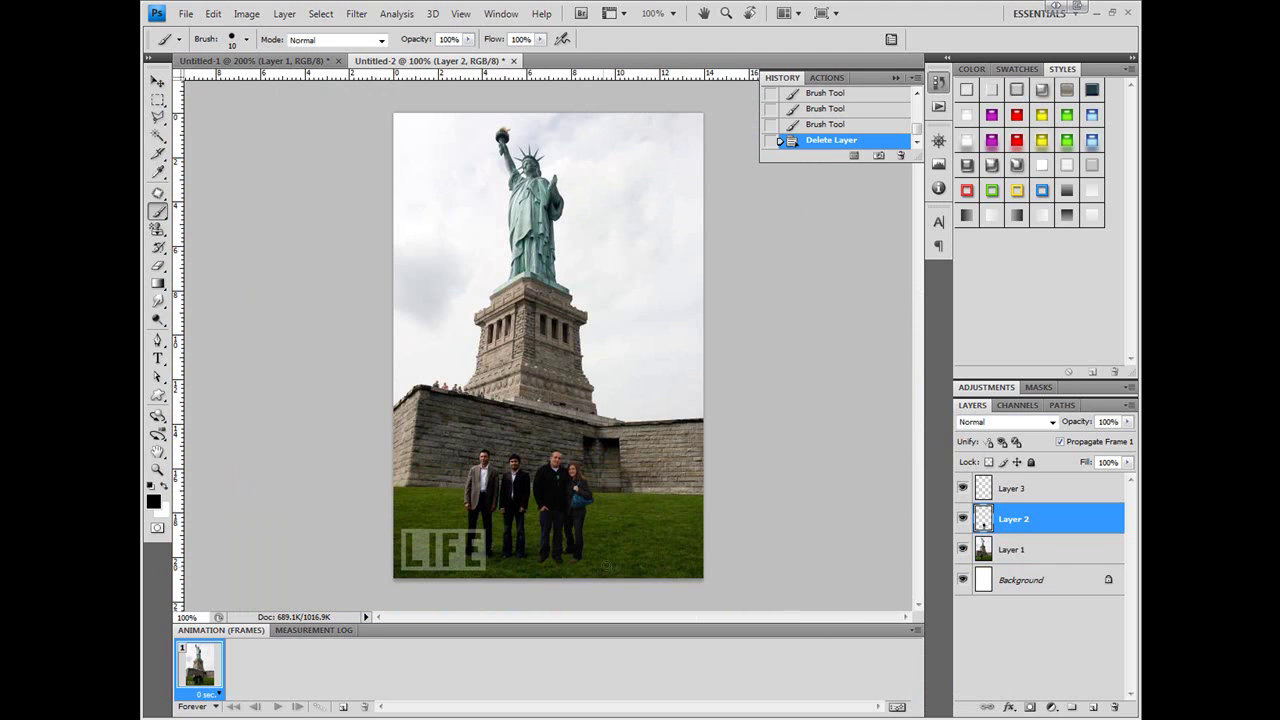